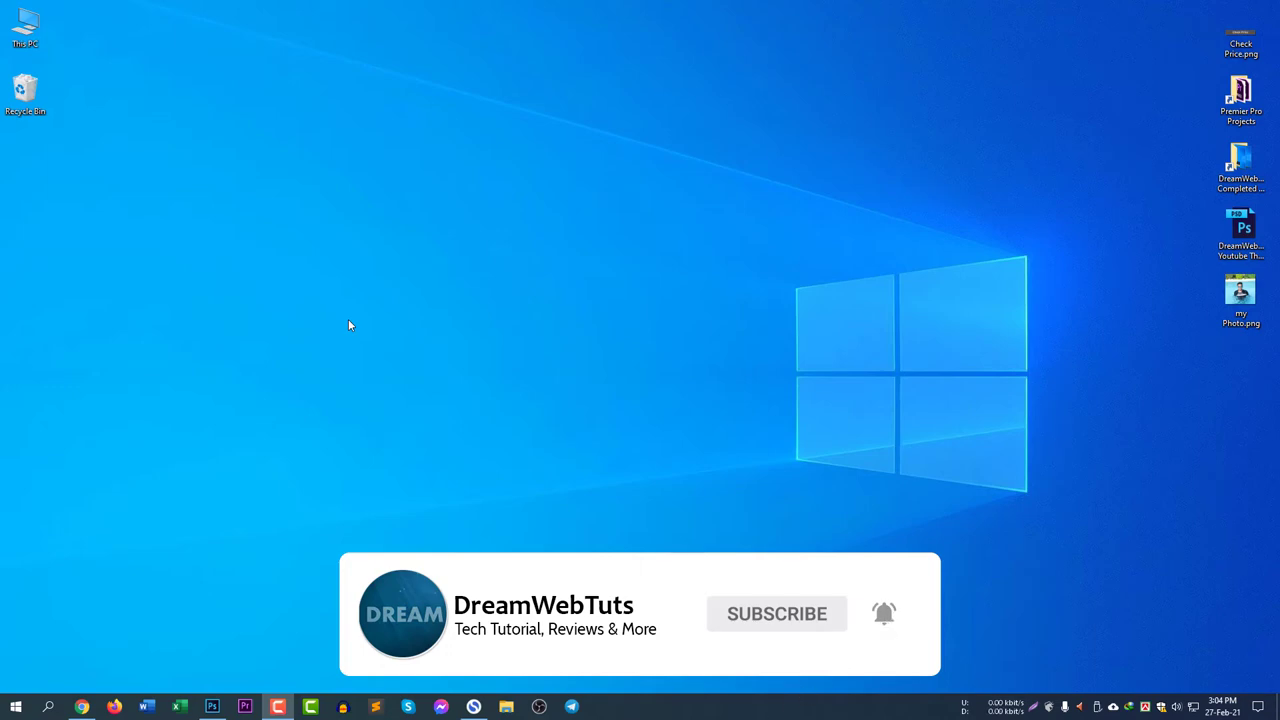
Step: Create a desktop folder named 'New folder', place it below the Recycle Bin, and bring up its context menu
{"action": "right_click", "coordinate": [269, 183]}
{"action": "mouse_move", "coordinate": [363, 321]}
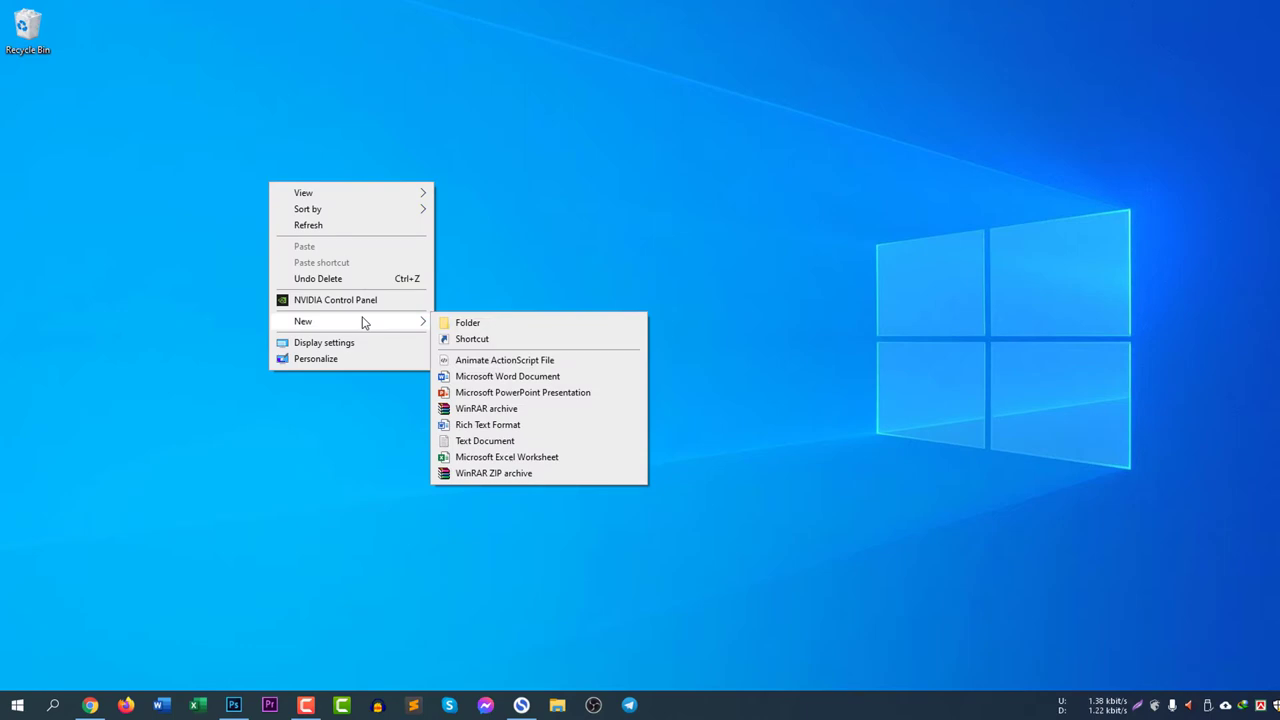
{"action": "left_click", "coordinate": [467, 322]}
{"action": "key", "text": "Return"}
{"action": "left_click_drag", "start_coordinate": [285, 170], "coordinate": [40, 105]}
{"action": "left_click", "coordinate": [184, 150]}
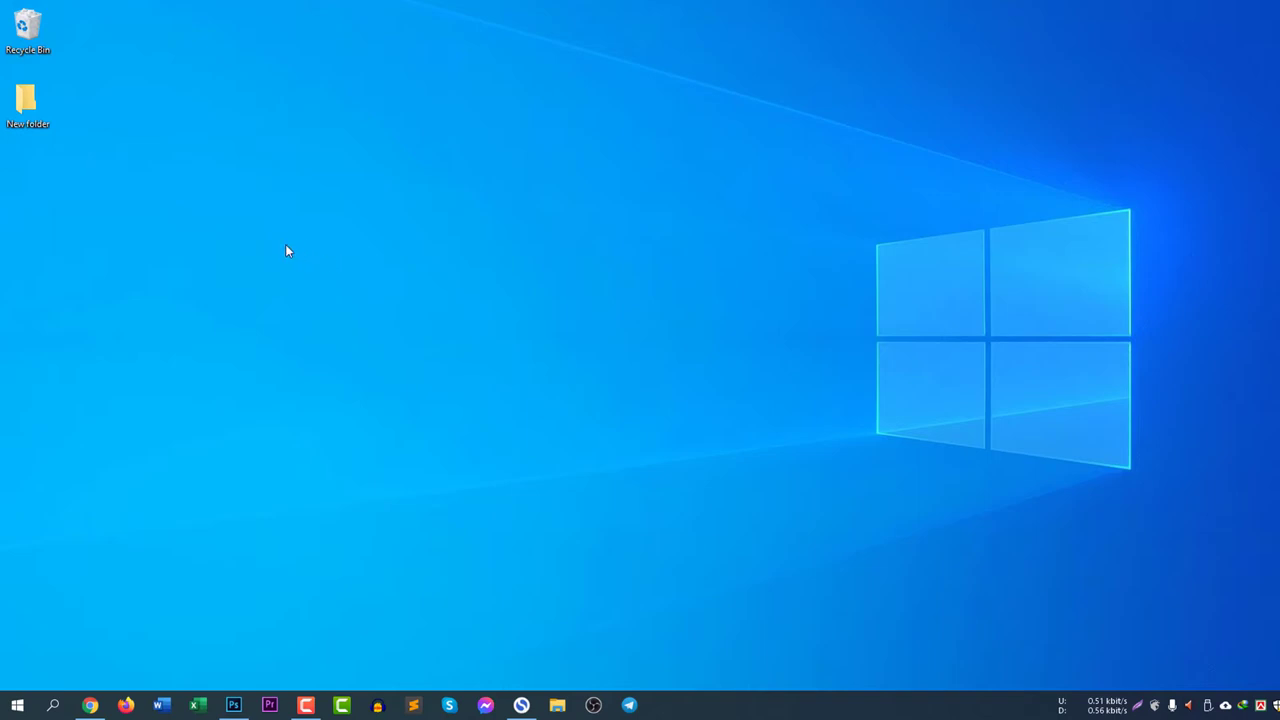
{"action": "right_click", "coordinate": [22, 108]}
Step: Replace New folder's icon with the SHELL32 house icon, apply it and close Properties
{"action": "left_click", "coordinate": [88, 467]}
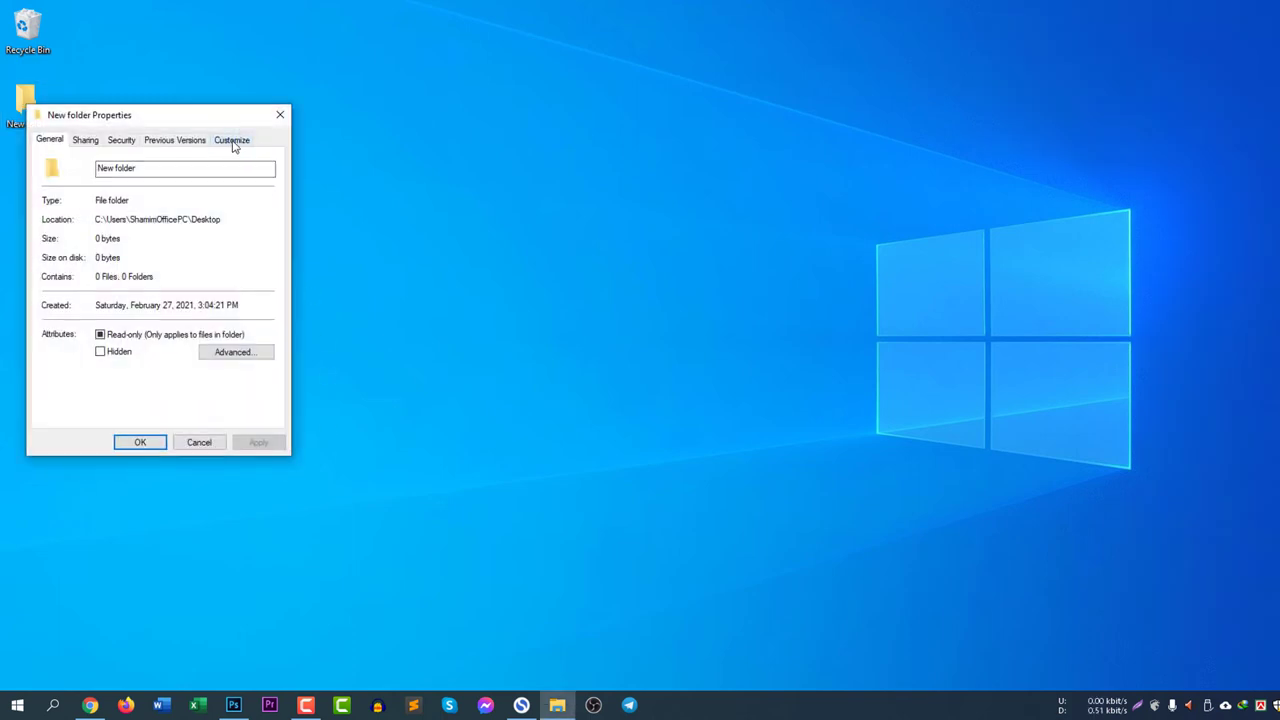
{"action": "left_click", "coordinate": [233, 141]}
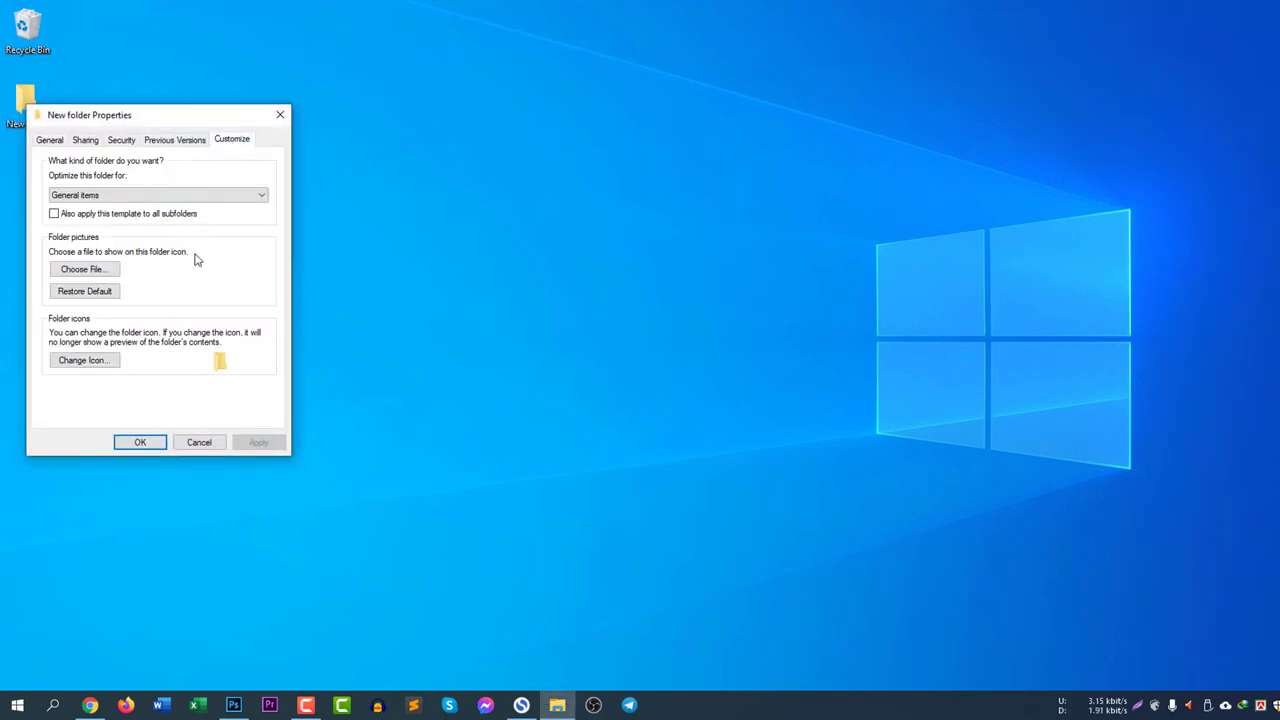
{"action": "left_click", "coordinate": [84, 361]}
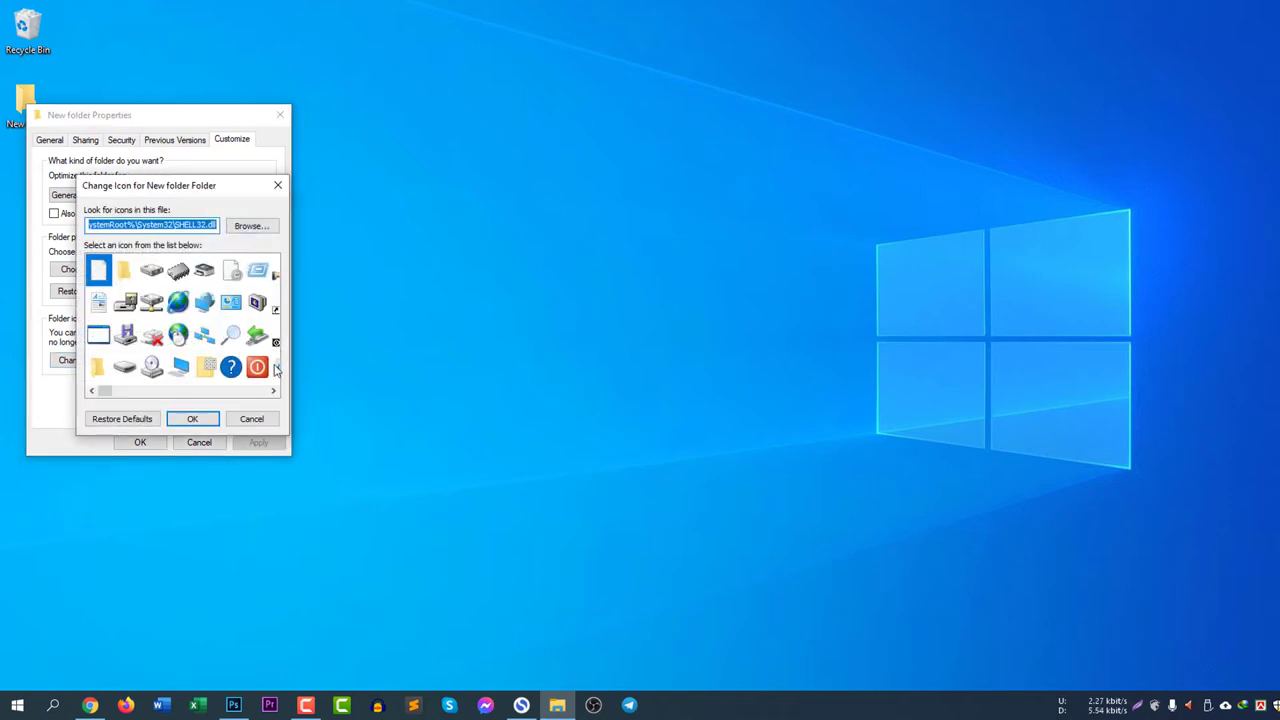
{"action": "left_click_drag", "start_coordinate": [106, 391], "coordinate": [181, 394]}
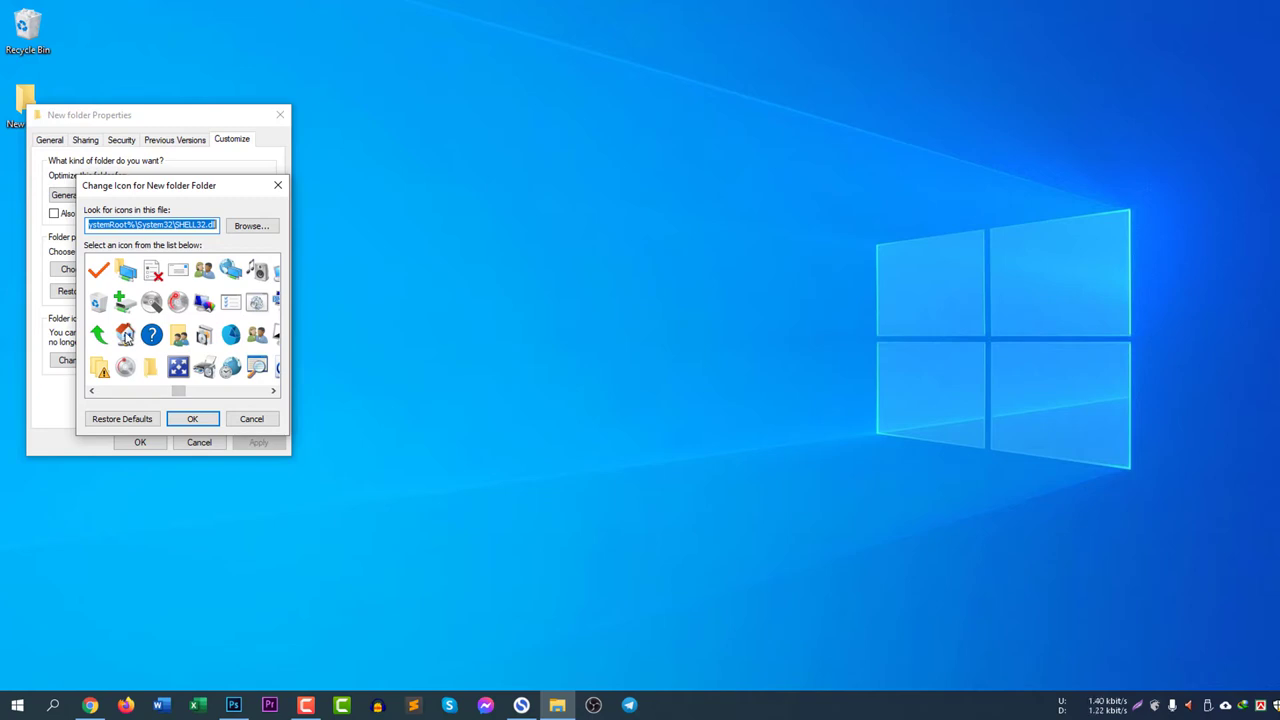
{"action": "left_click", "coordinate": [128, 338]}
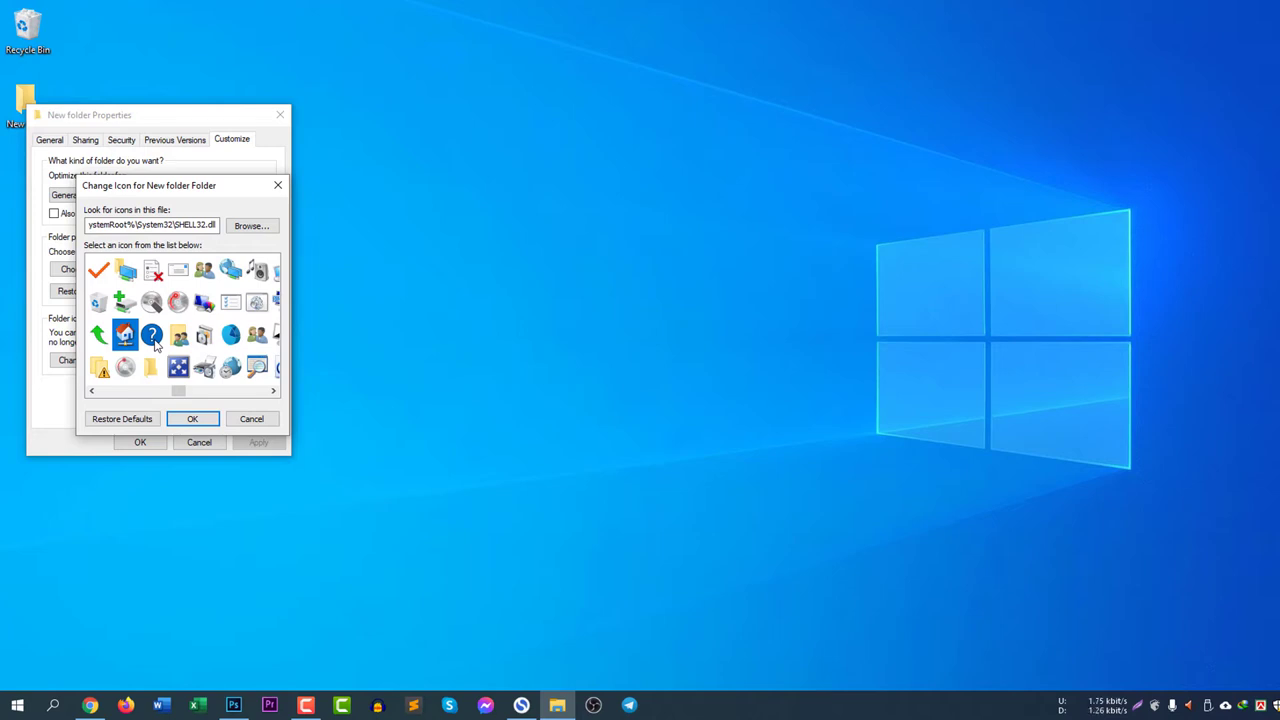
{"action": "left_click", "coordinate": [193, 420]}
{"action": "left_click", "coordinate": [272, 444]}
{"action": "left_click", "coordinate": [140, 443]}
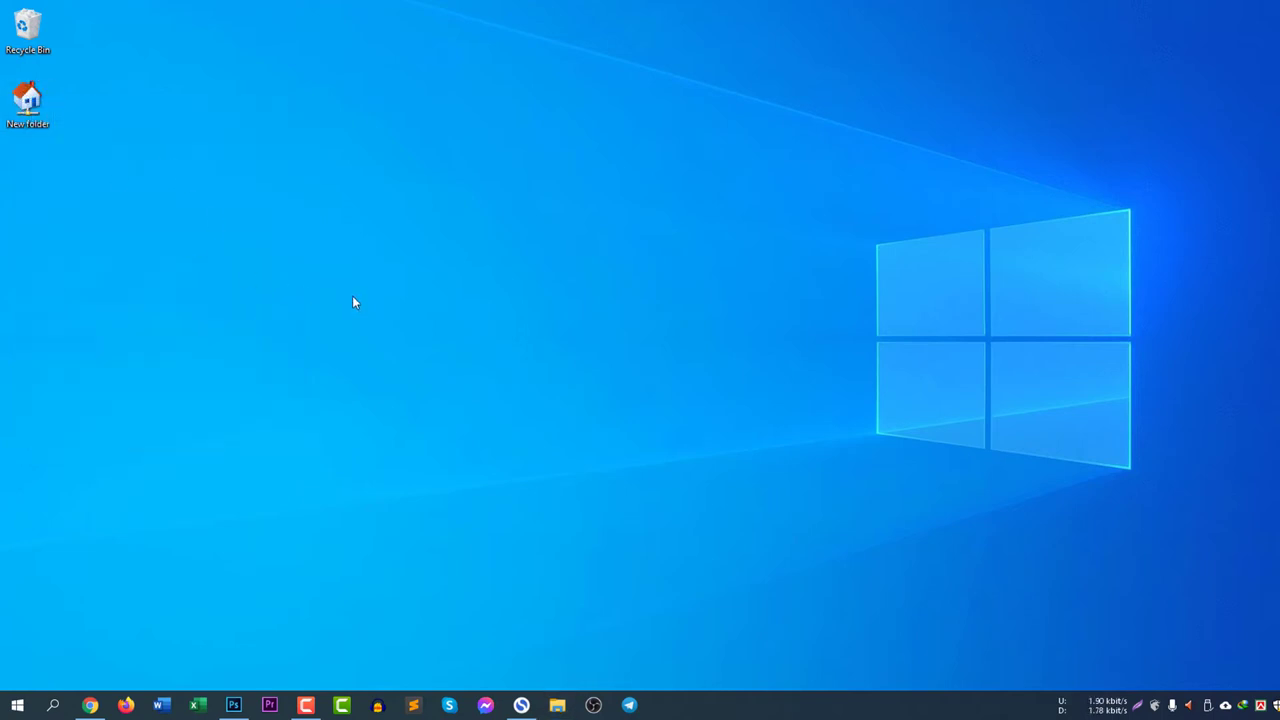
{"action": "left_click", "coordinate": [27, 100]}
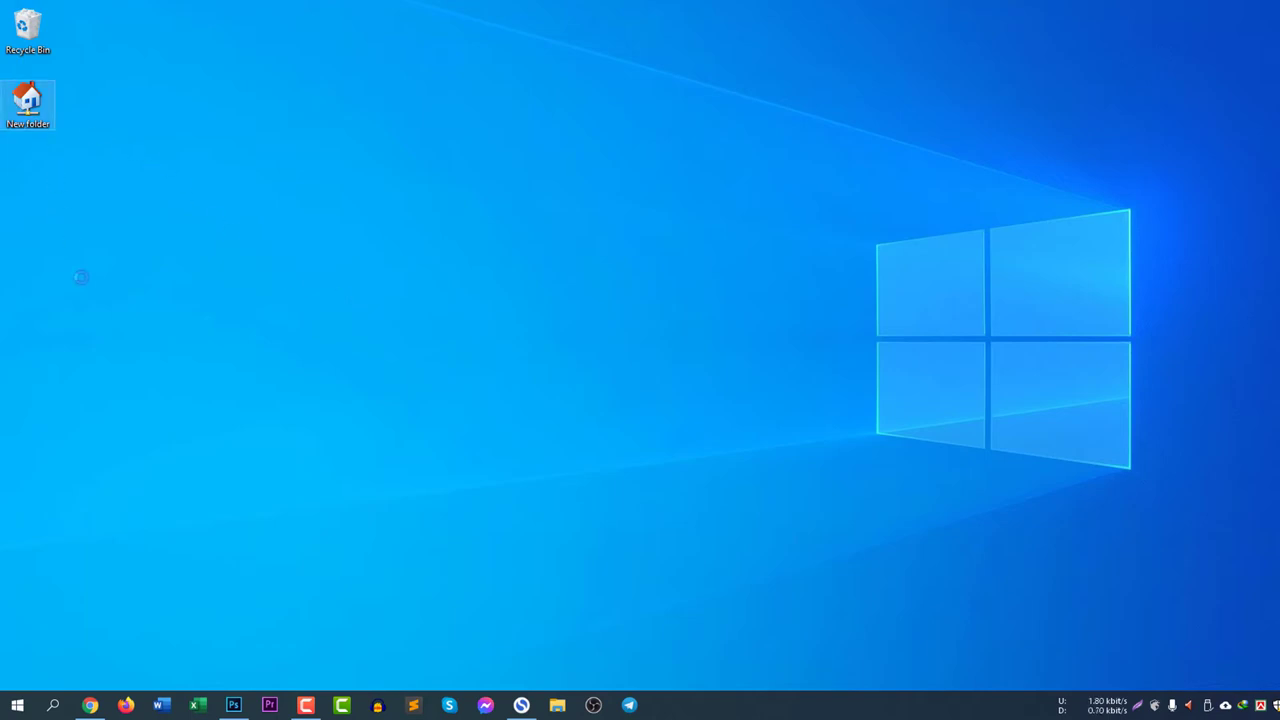
{"action": "key", "text": "shift+F10"}
{"action": "left_click", "coordinate": [103, 454]}
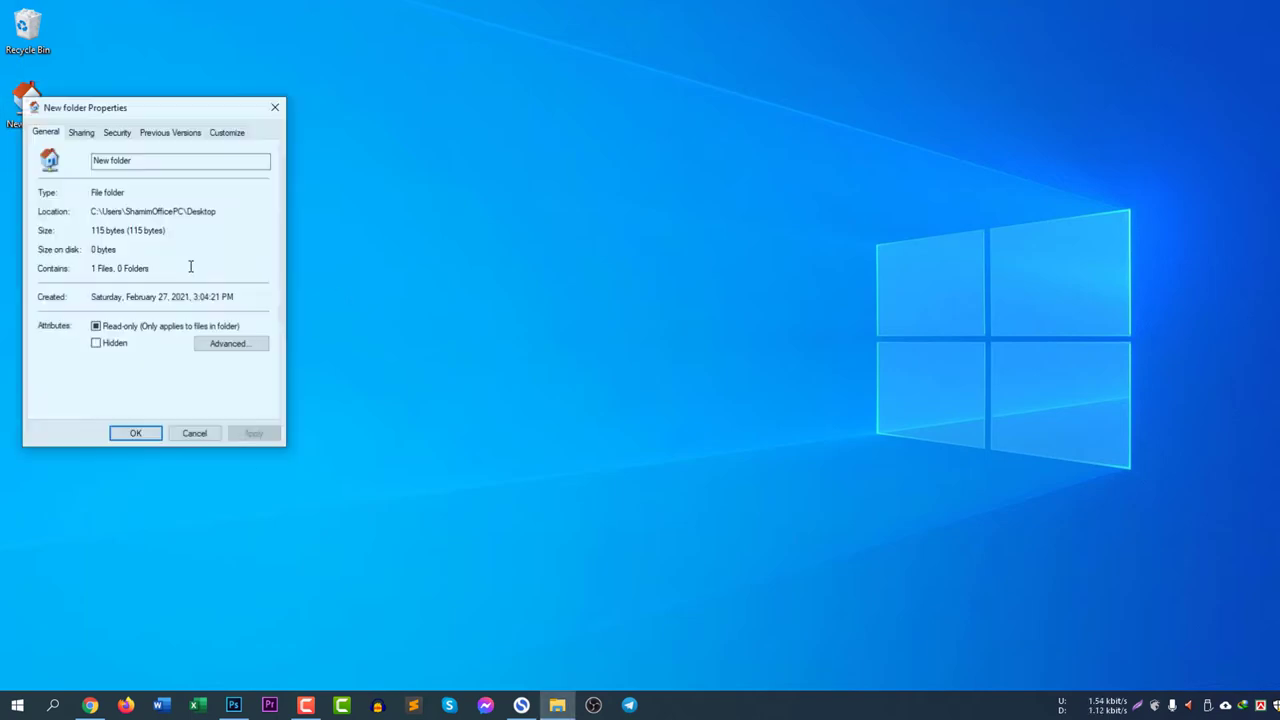
{"action": "left_click", "coordinate": [227, 133]}
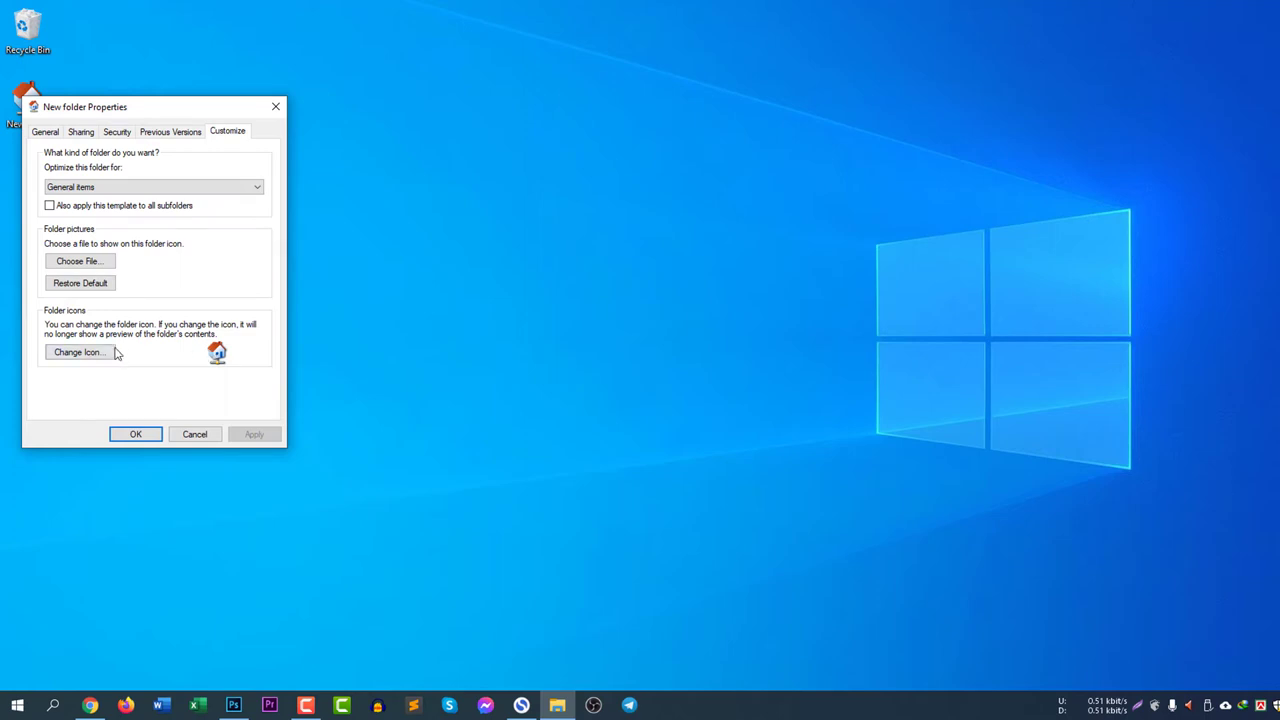
{"action": "left_click", "coordinate": [108, 352]}
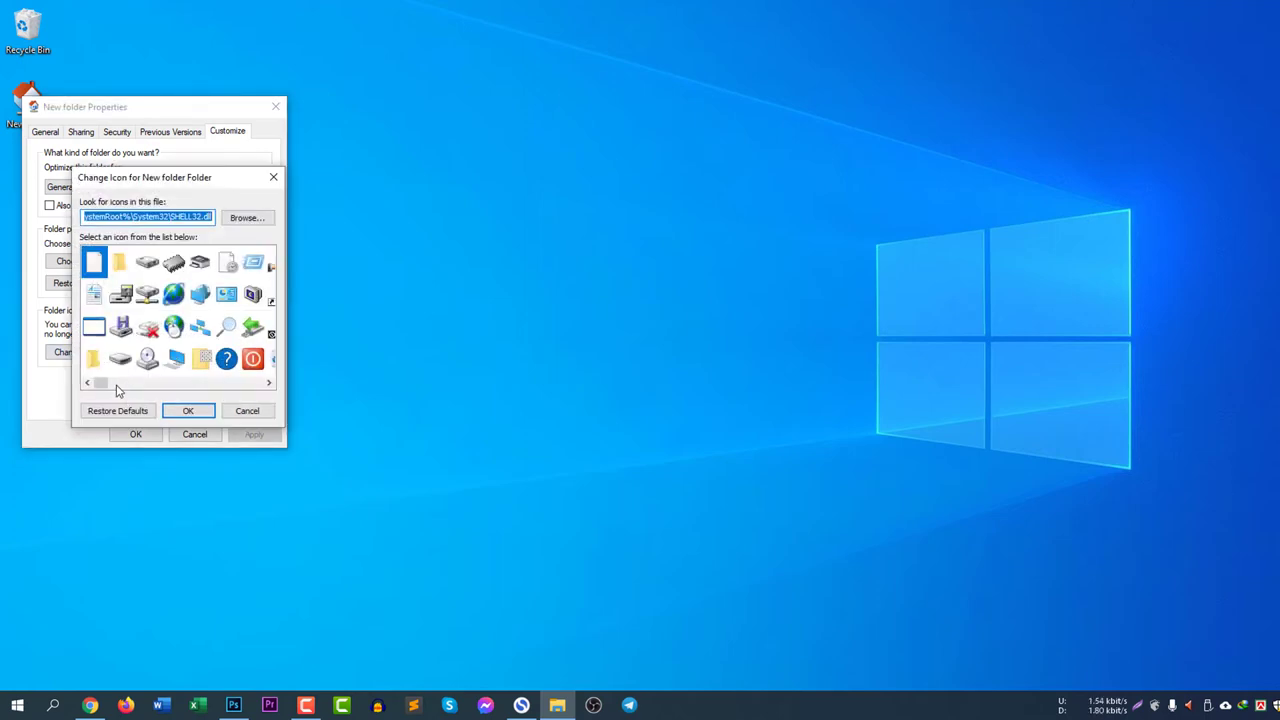
{"action": "mouse_move", "coordinate": [101, 383]}
{"action": "left_mouse_down"}
{"action": "mouse_move", "coordinate": [248, 385]}
{"action": "mouse_move", "coordinate": [105, 390]}
{"action": "left_mouse_up"}
{"action": "left_click", "coordinate": [247, 410]}
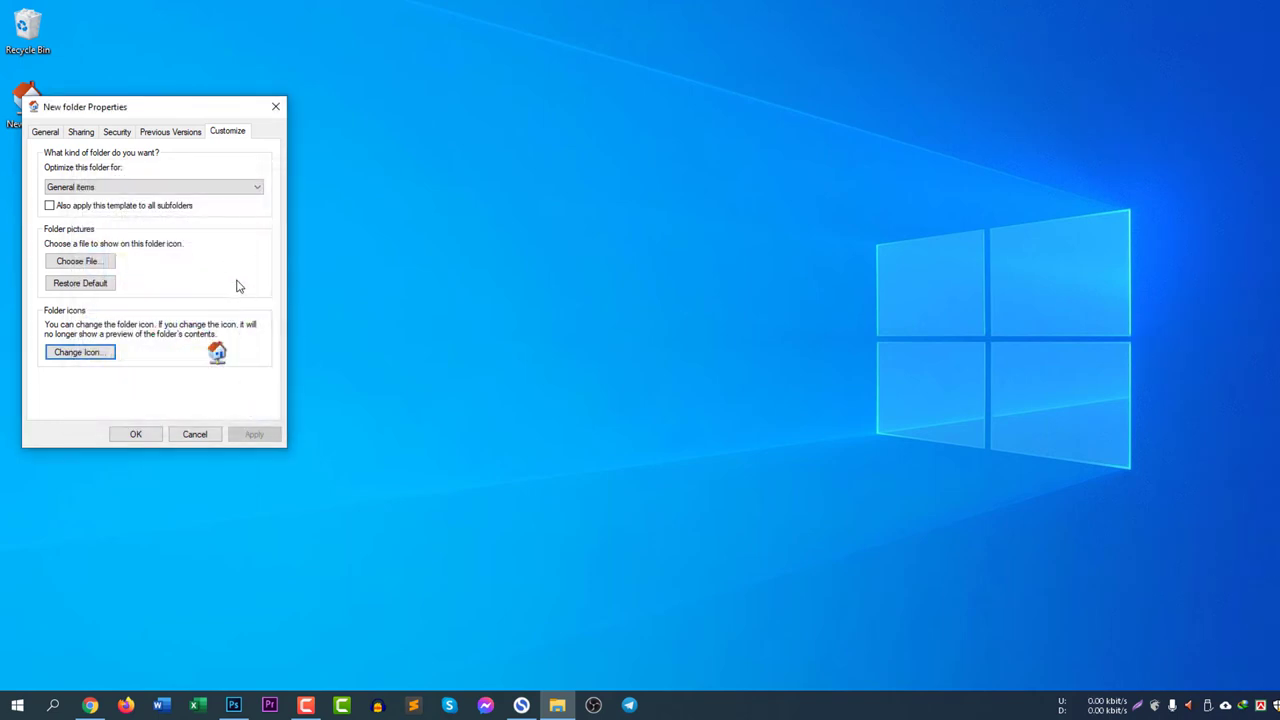
{"action": "left_click", "coordinate": [281, 105]}
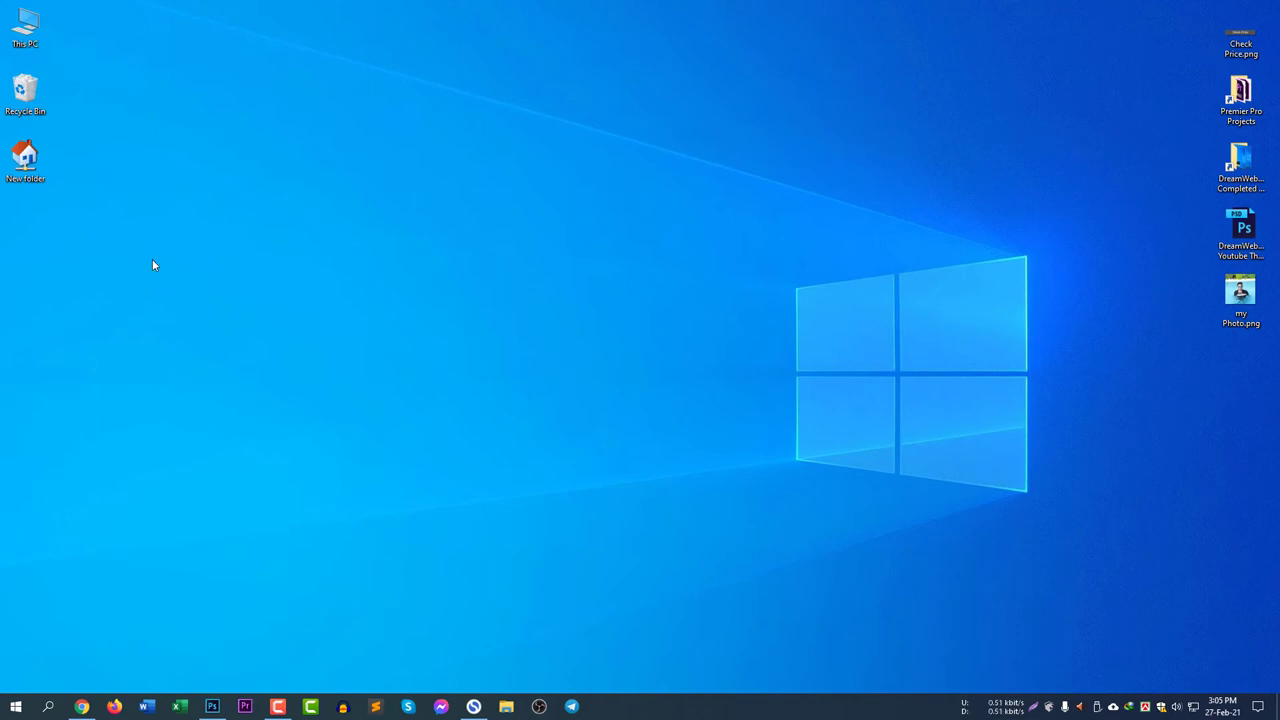
Step: Open the New folder's Properties dialog from its Shift+F10 context menu
{"action": "left_click", "coordinate": [38, 170]}
{"action": "key", "text": "shift+F10"}
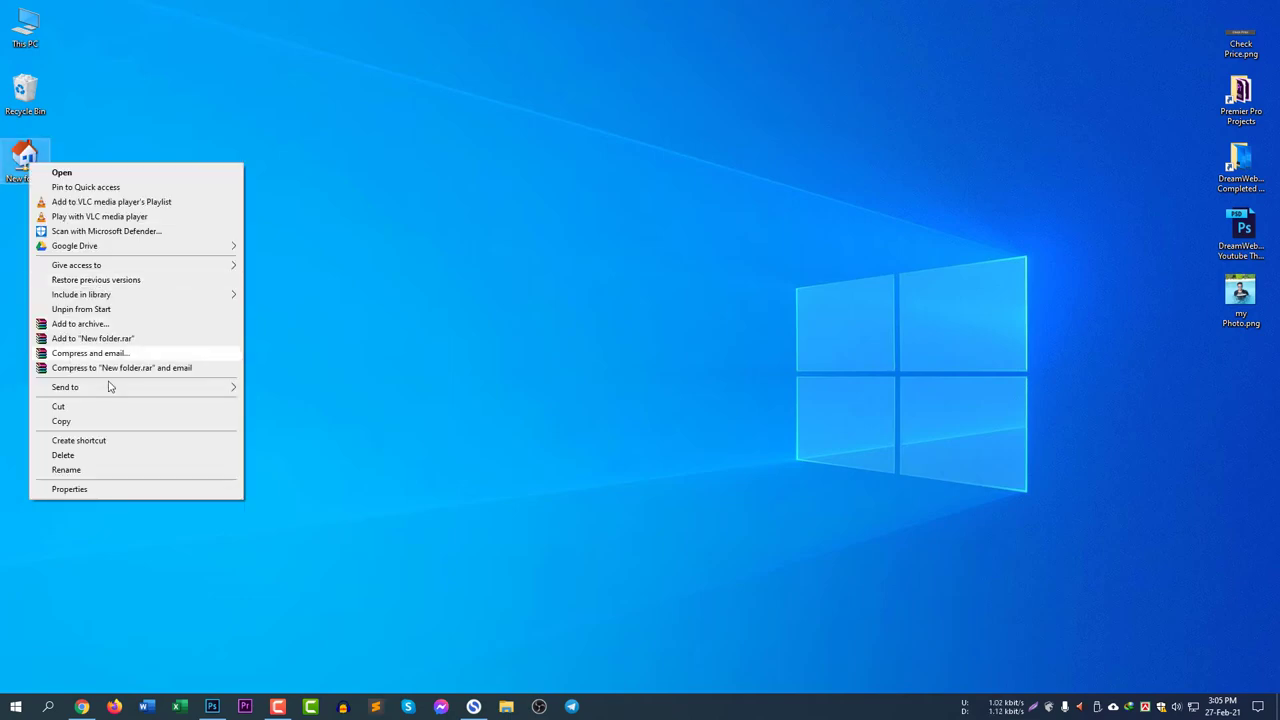
{"action": "left_click", "coordinate": [102, 189]}
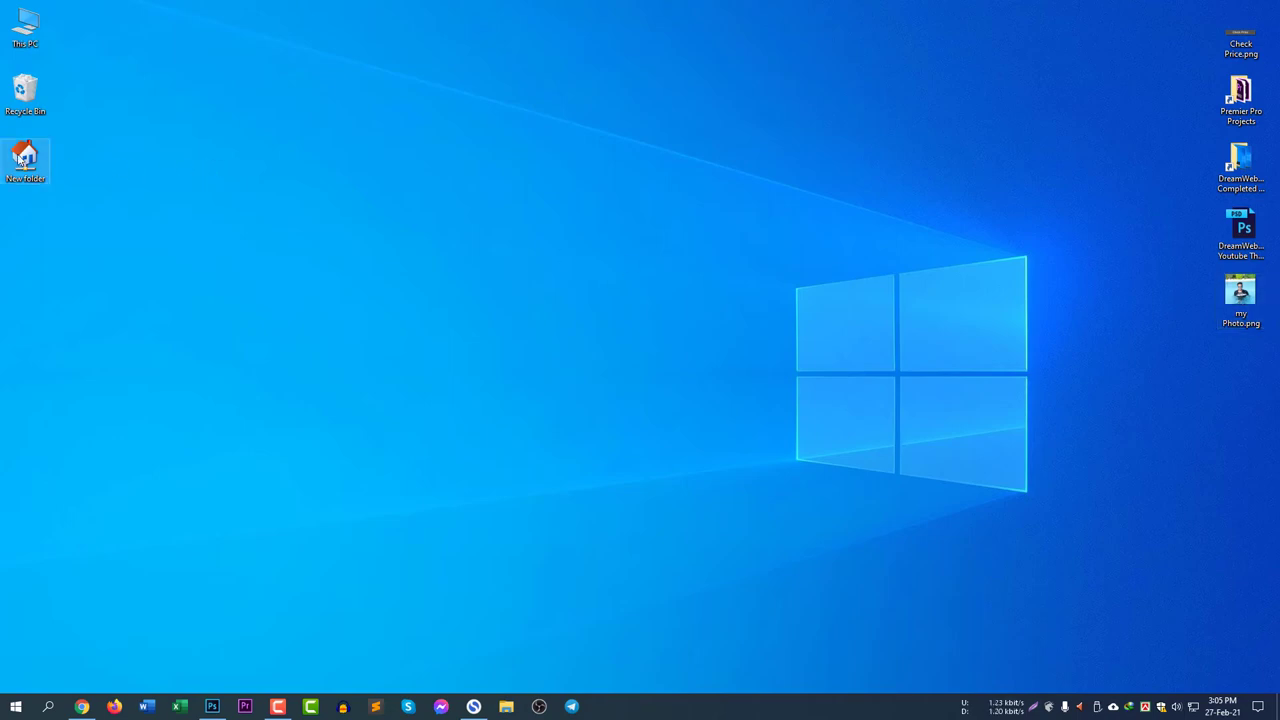
{"action": "key", "text": "shift+F10"}
{"action": "left_click", "coordinate": [124, 484]}
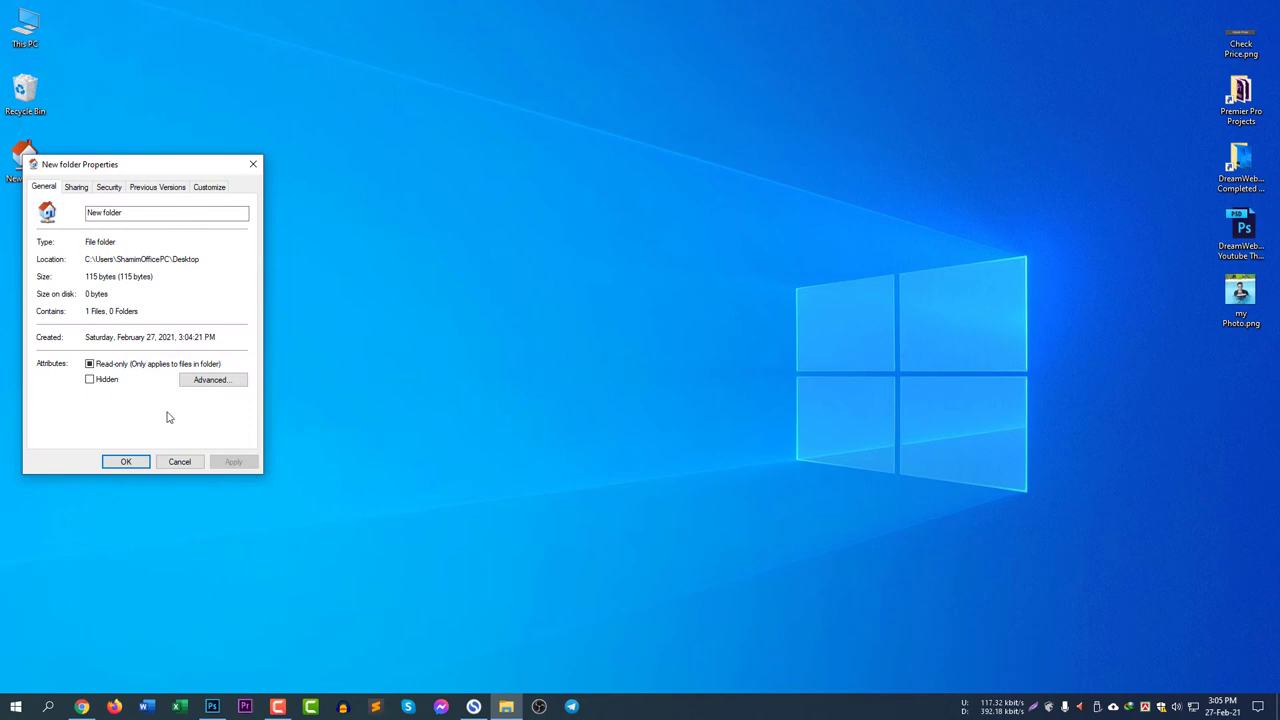
Step: Reach the folder's icon file browser under Customize, then bring up CloudConvert in Chrome
{"action": "left_click", "coordinate": [211, 189]}
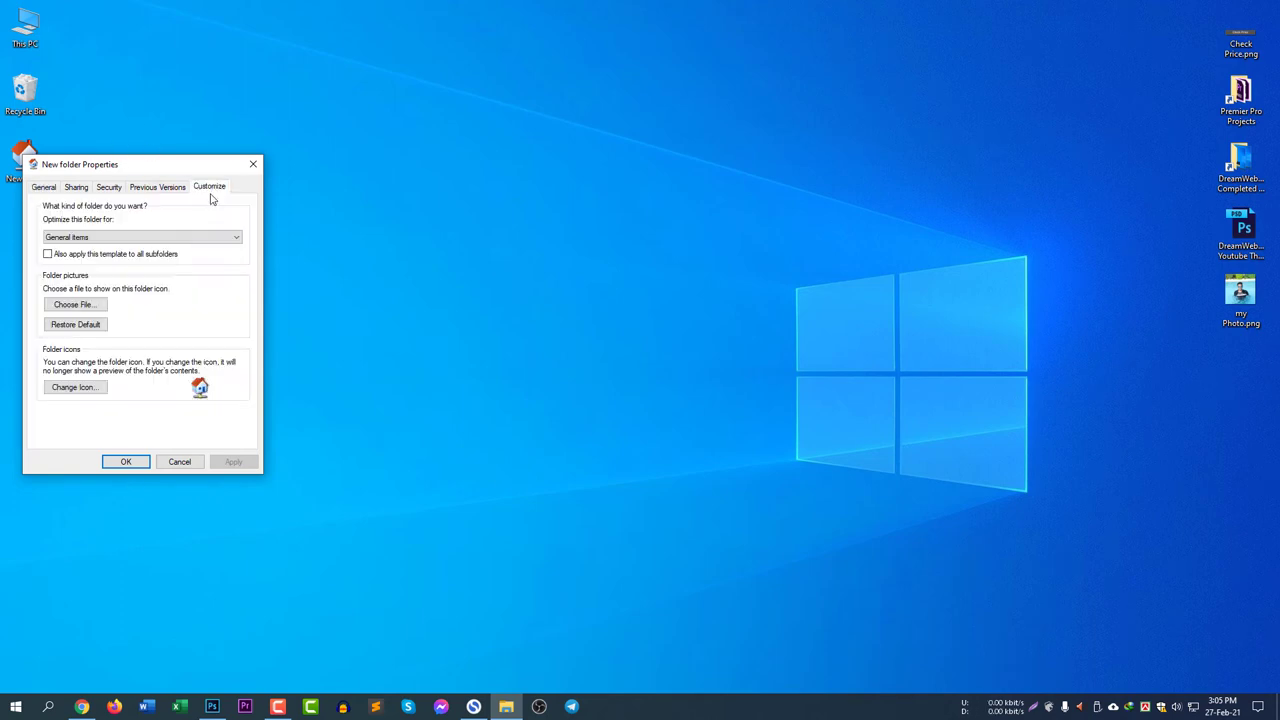
{"action": "left_click", "coordinate": [100, 390]}
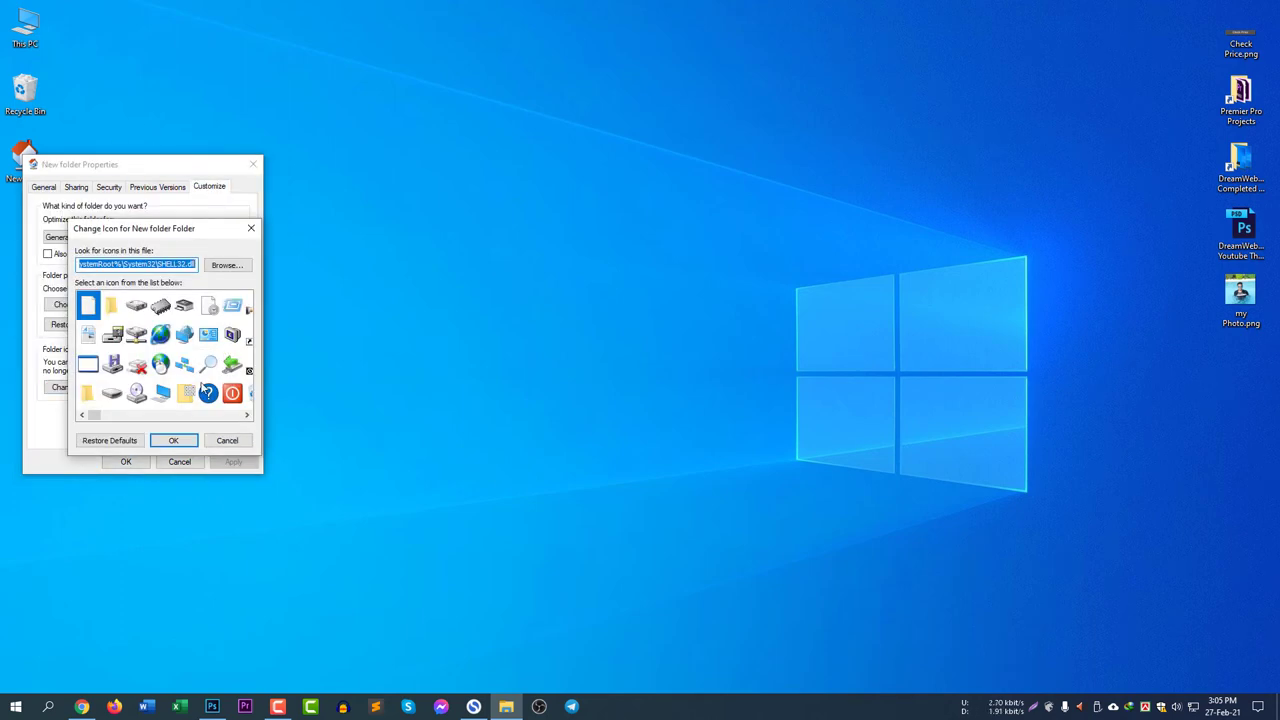
{"action": "left_click_drag", "start_coordinate": [92, 414], "coordinate": [180, 414]}
{"action": "left_click", "coordinate": [228, 264]}
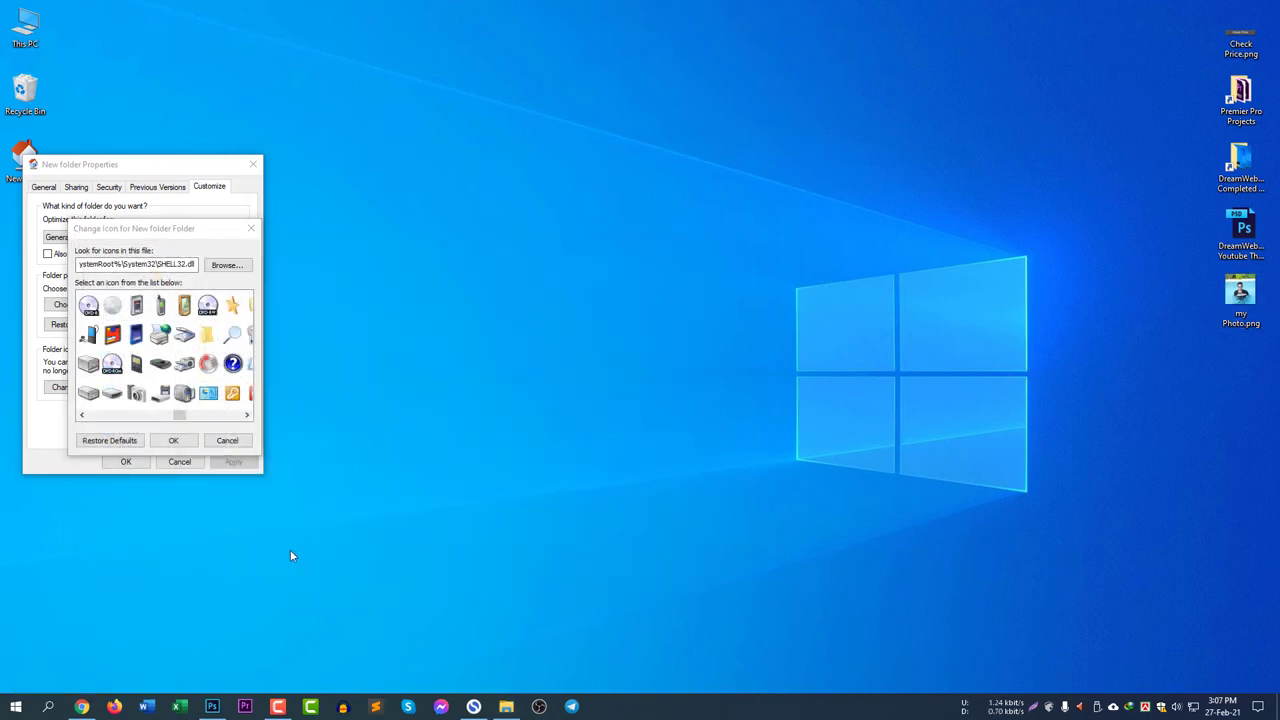
{"action": "left_click", "coordinate": [82, 706]}
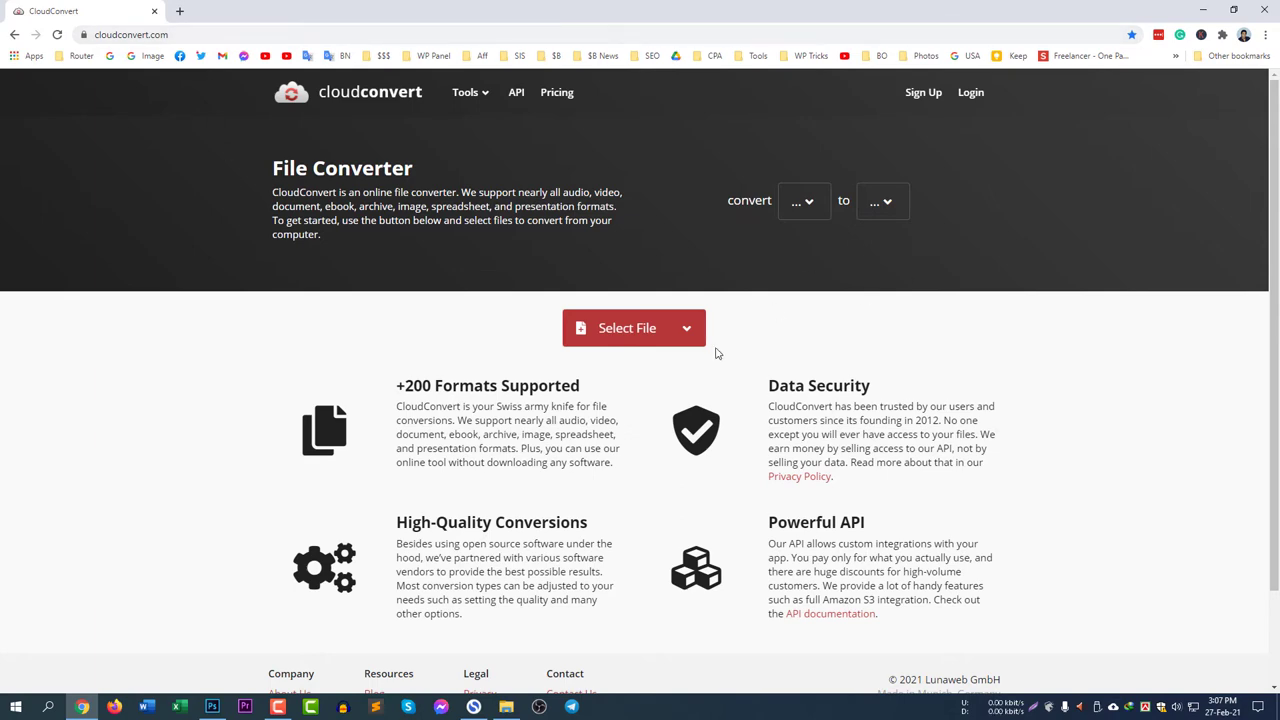
Step: Upload my Photo.png from the computer to CloudConvert
{"action": "left_click", "coordinate": [686, 330]}
{"action": "left_click", "coordinate": [626, 346]}
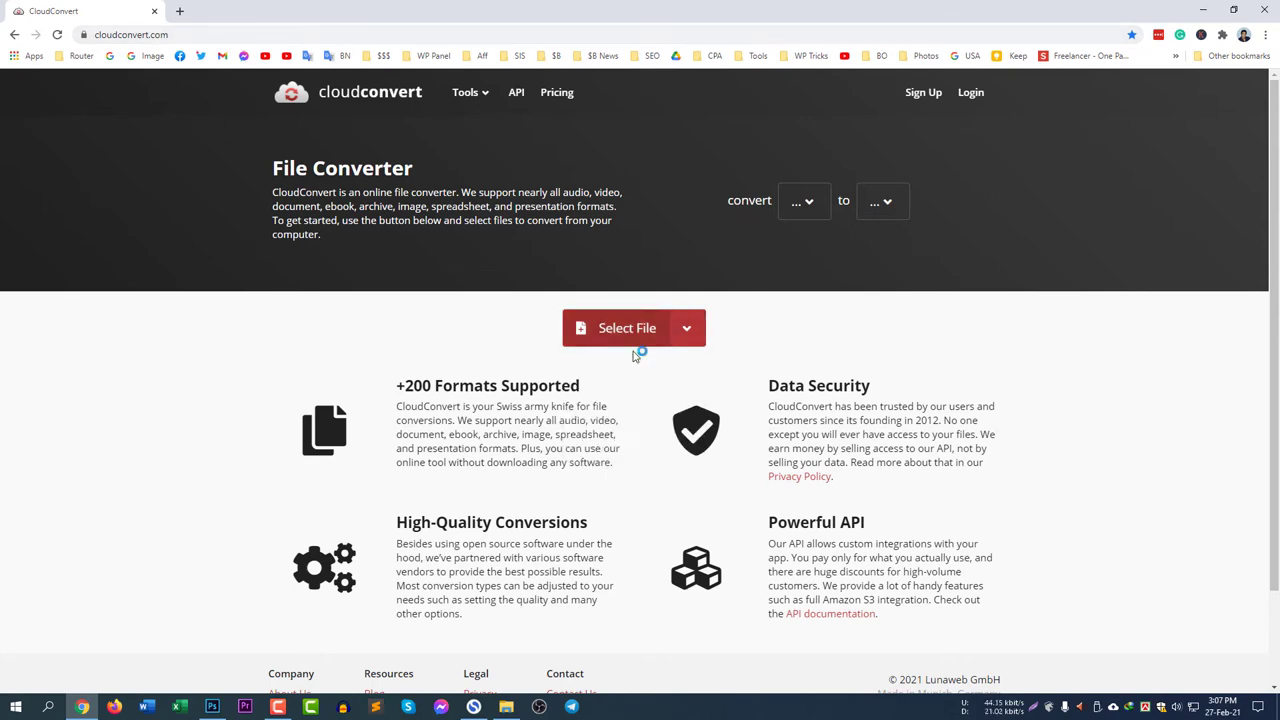
{"action": "left_click", "coordinate": [463, 118]}
{"action": "left_click", "coordinate": [527, 337]}
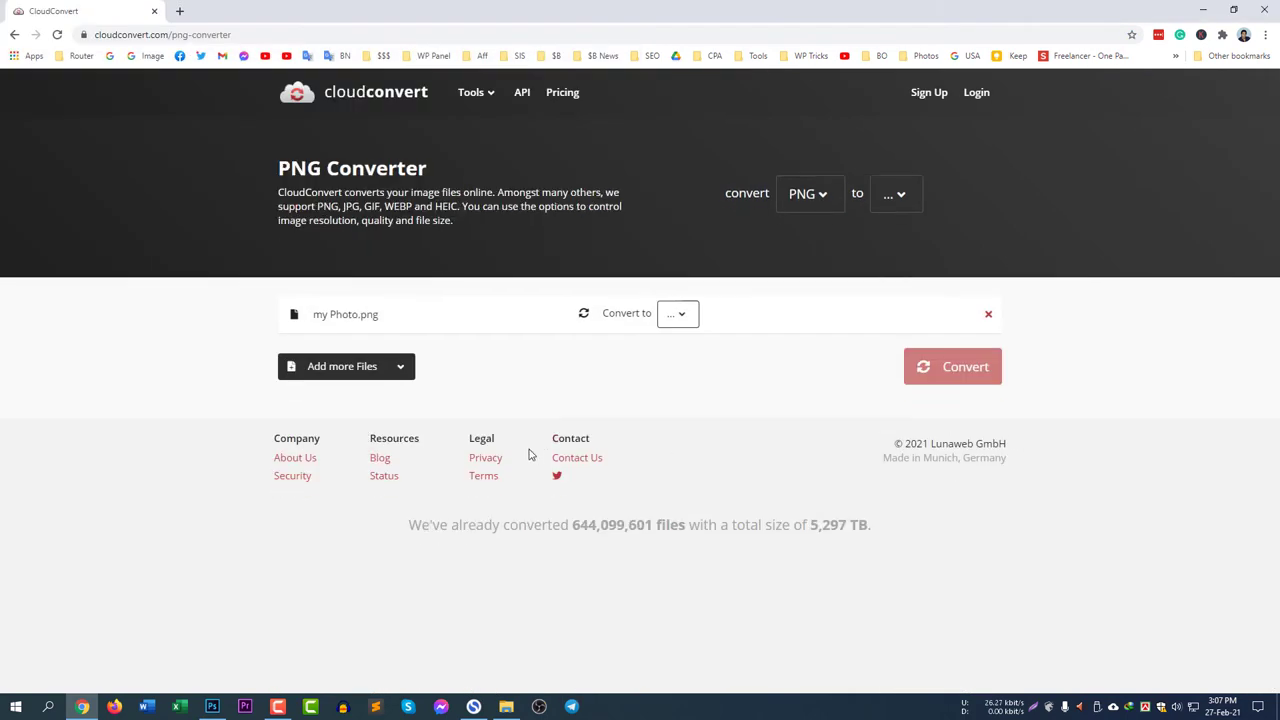
Step: Choose ICO as the output format for my Photo.png
{"action": "left_click", "coordinate": [681, 320]}
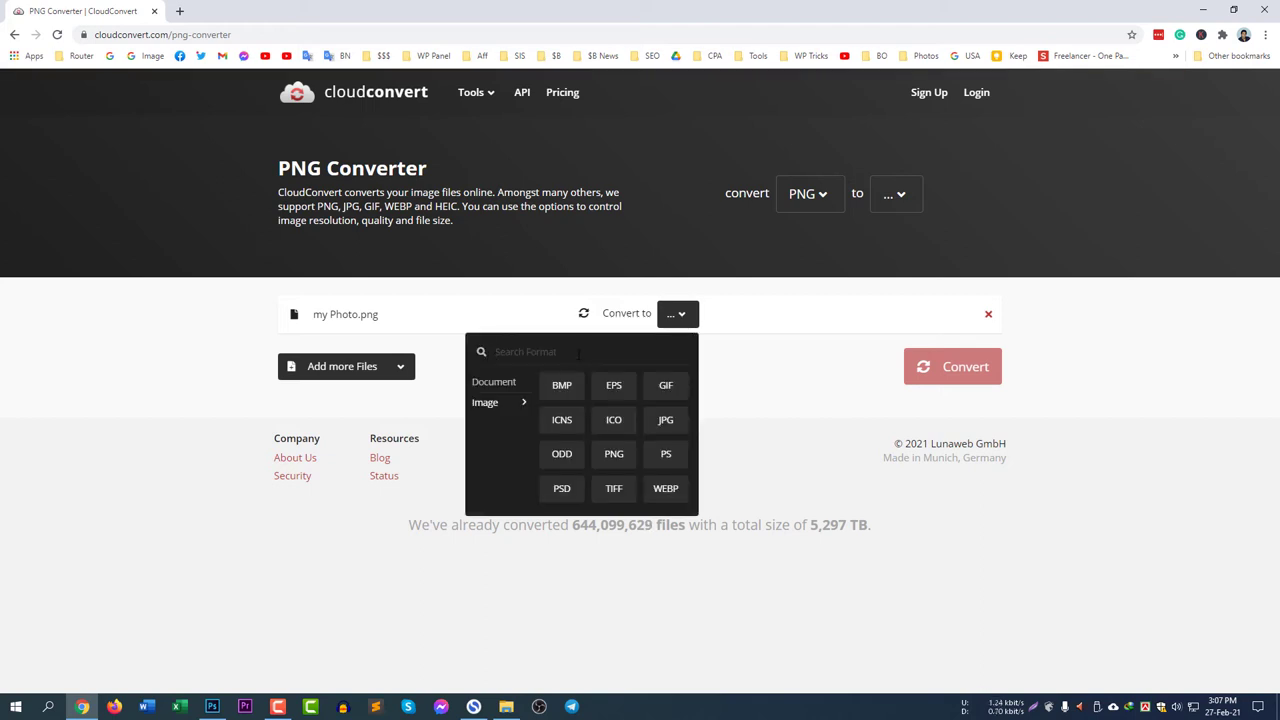
{"action": "type", "text": "ico"}
{"action": "left_click", "coordinate": [505, 389]}
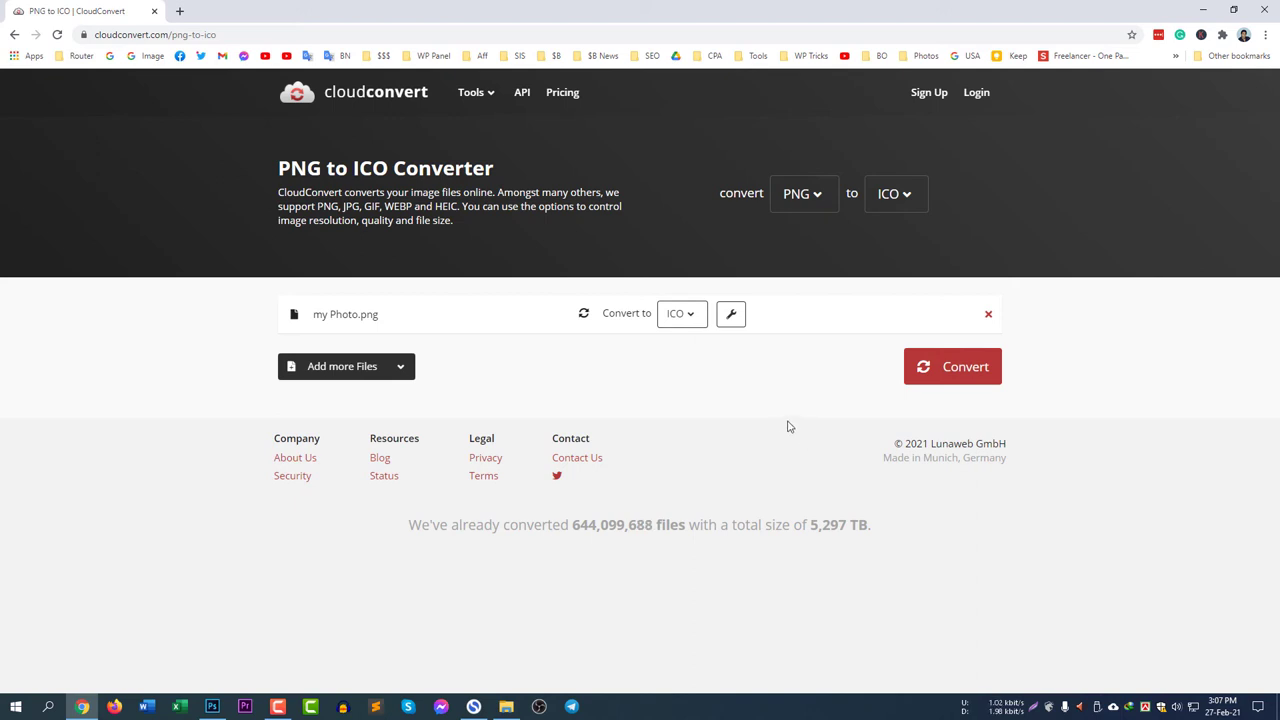
Step: Run the PNG to ICO conversion and download the resulting 4 KB my Photo.ico
{"action": "left_click", "coordinate": [977, 377]}
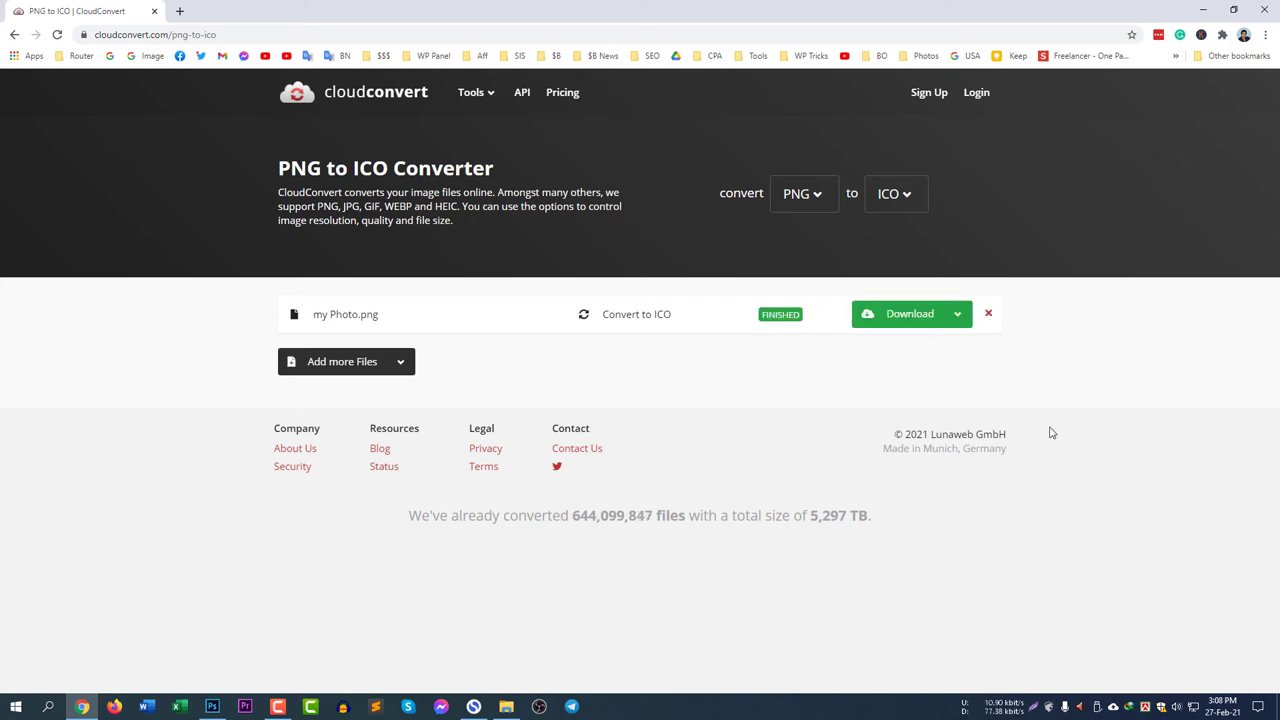
{"action": "left_click", "coordinate": [907, 316]}
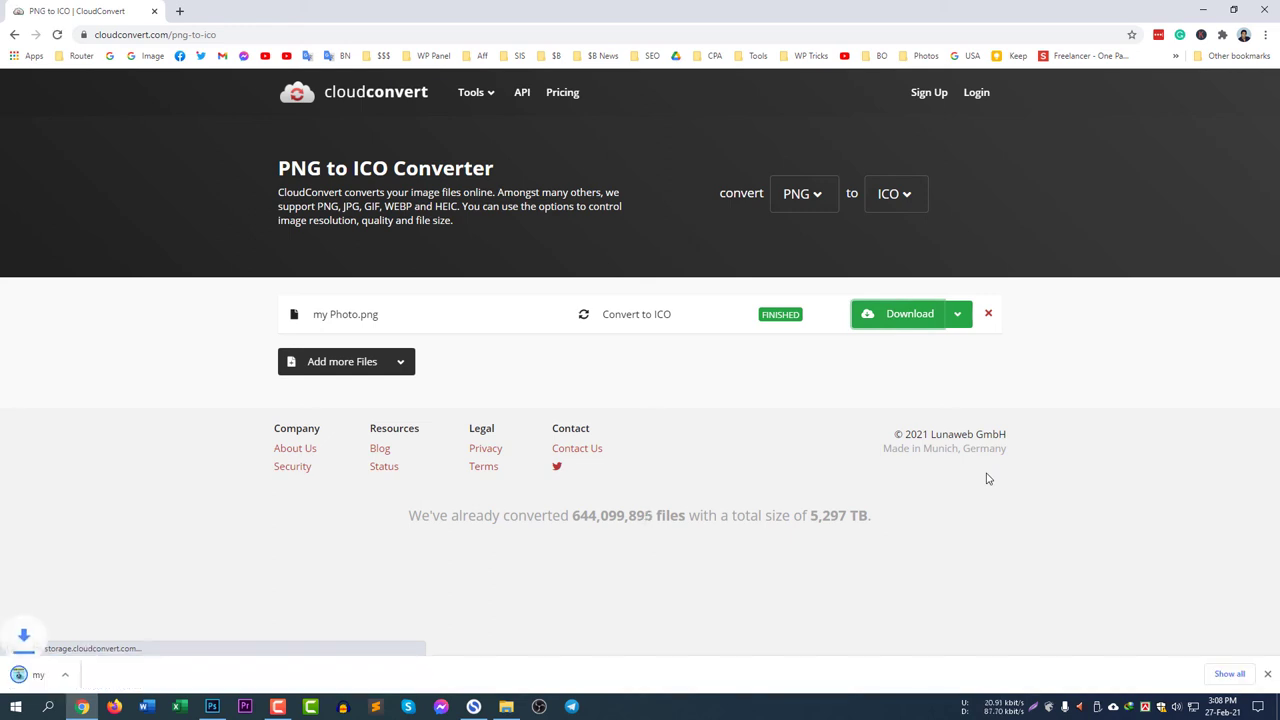
Step: Minimize the browser, rearrange Properties and my Photo.ico on the desktop, and open the icon file browser
{"action": "left_click", "coordinate": [1203, 9]}
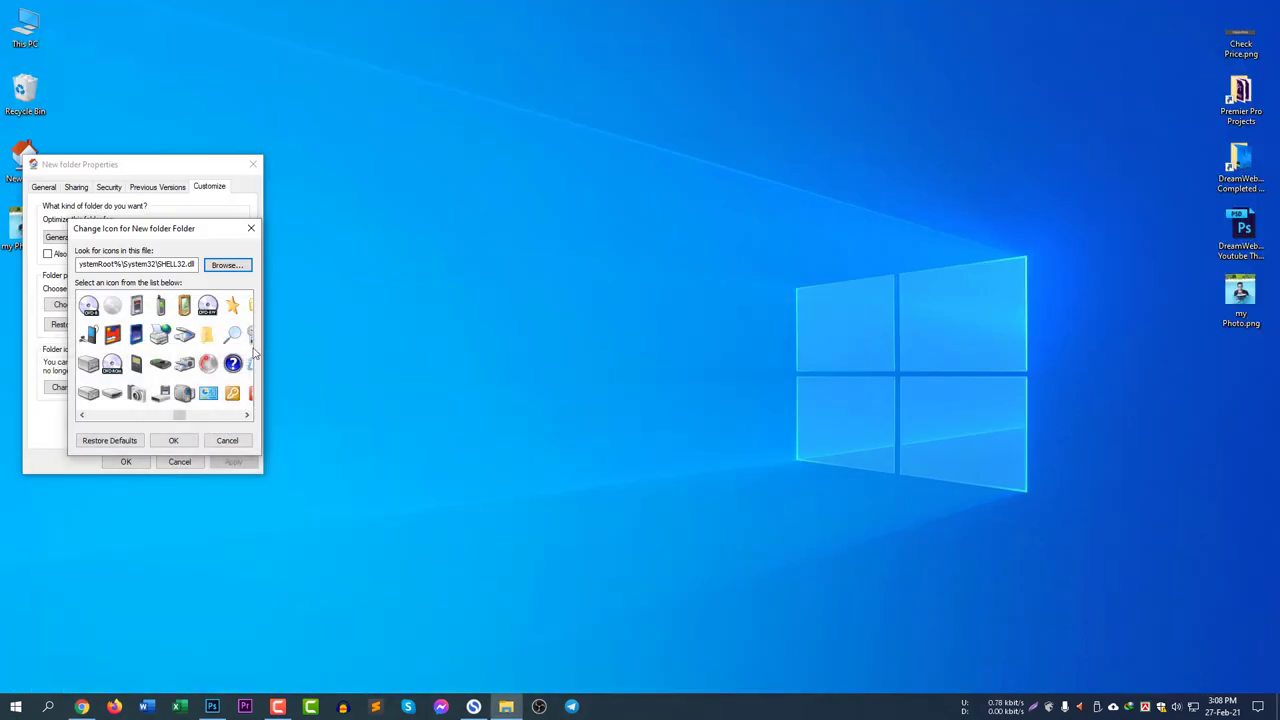
{"action": "left_click", "coordinate": [229, 441]}
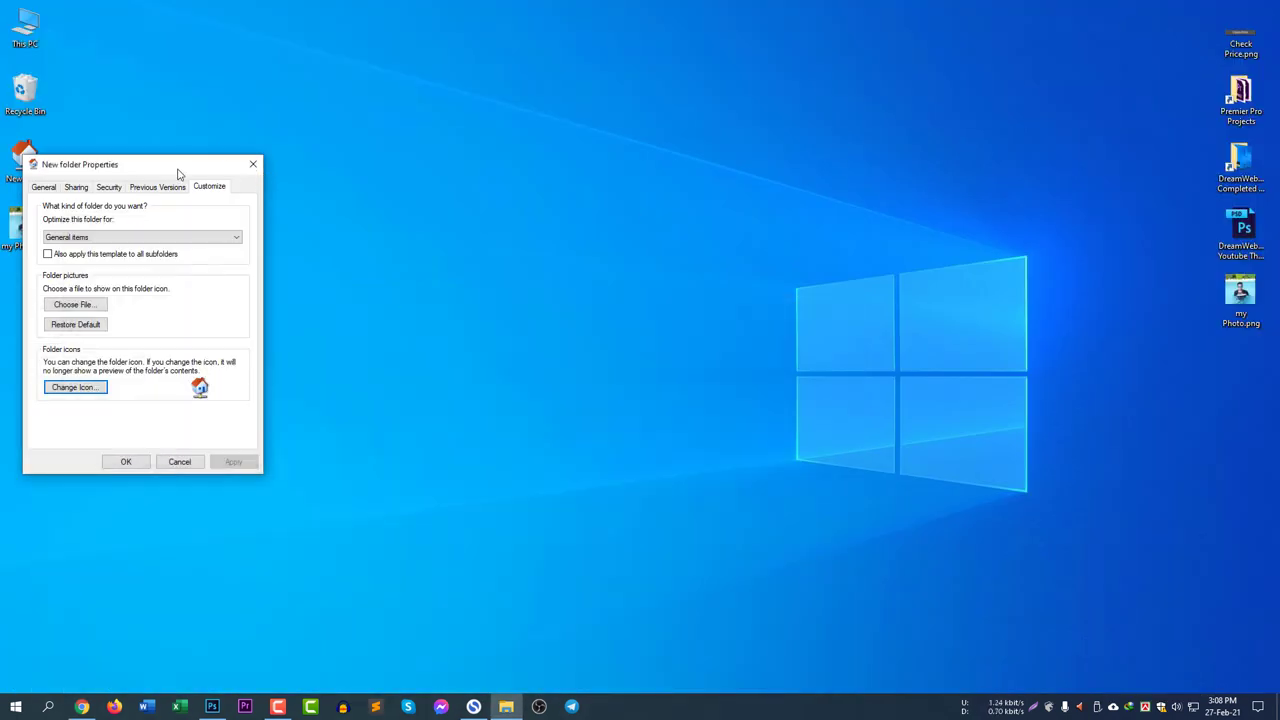
{"action": "left_click_drag", "start_coordinate": [180, 166], "coordinate": [298, 168]}
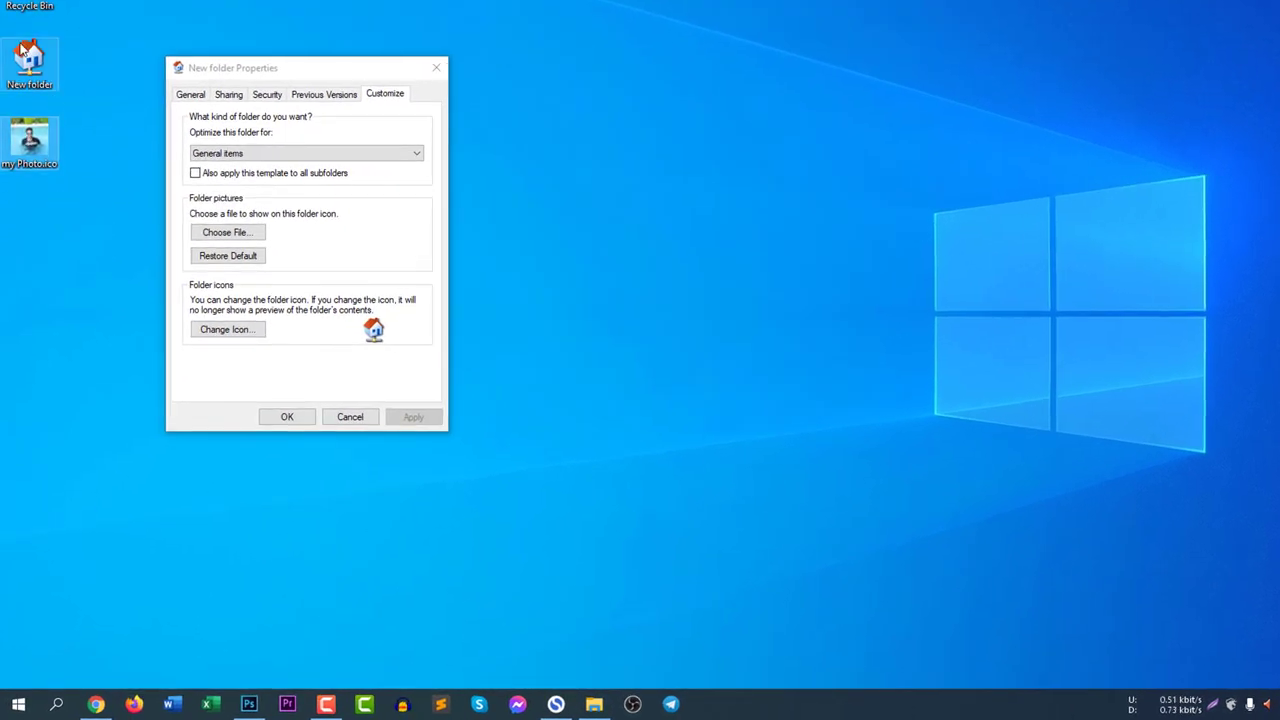
{"action": "left_click_drag", "start_coordinate": [28, 130], "coordinate": [33, 248]}
{"action": "left_click_drag", "start_coordinate": [349, 69], "coordinate": [423, 50]}
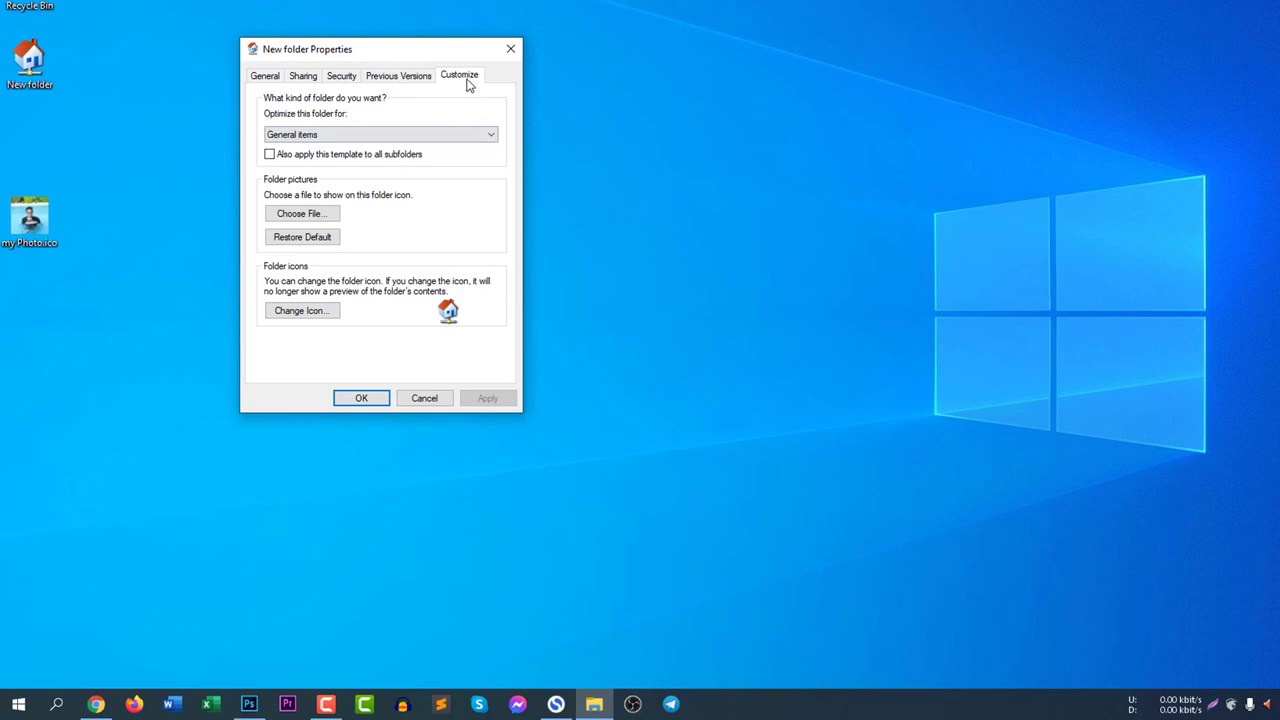
{"action": "left_click", "coordinate": [322, 312]}
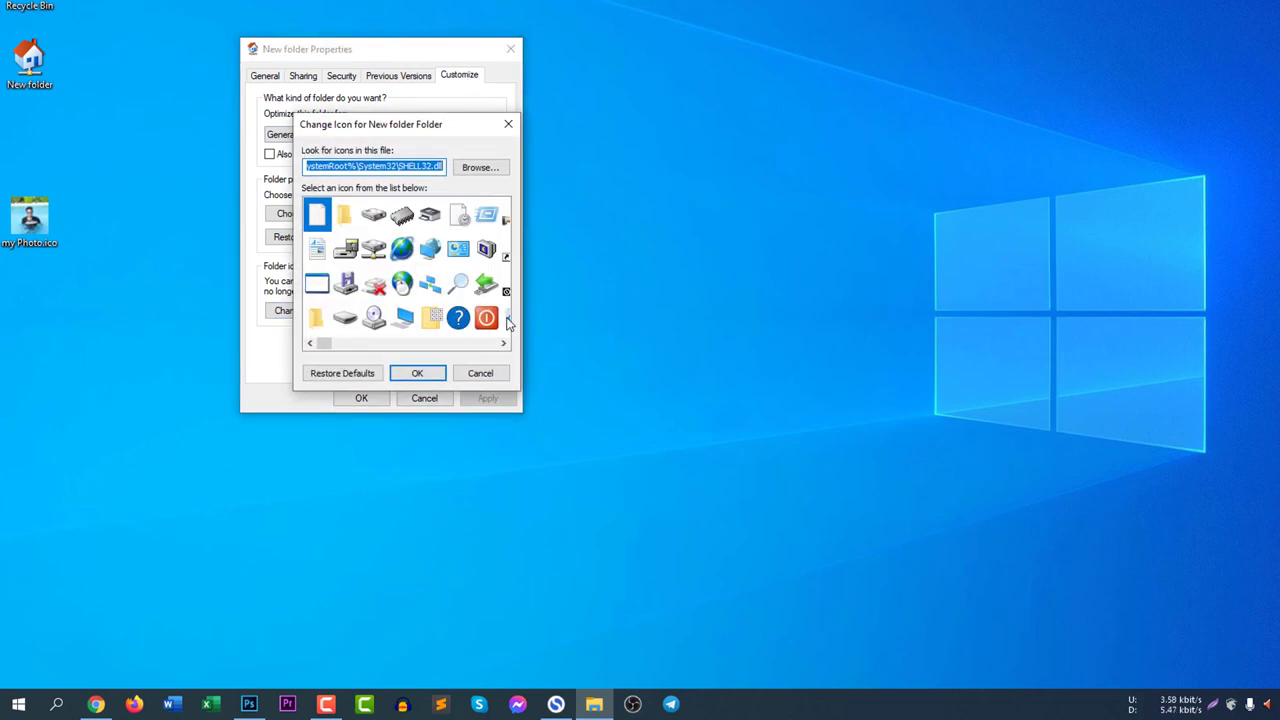
{"action": "left_click", "coordinate": [480, 168]}
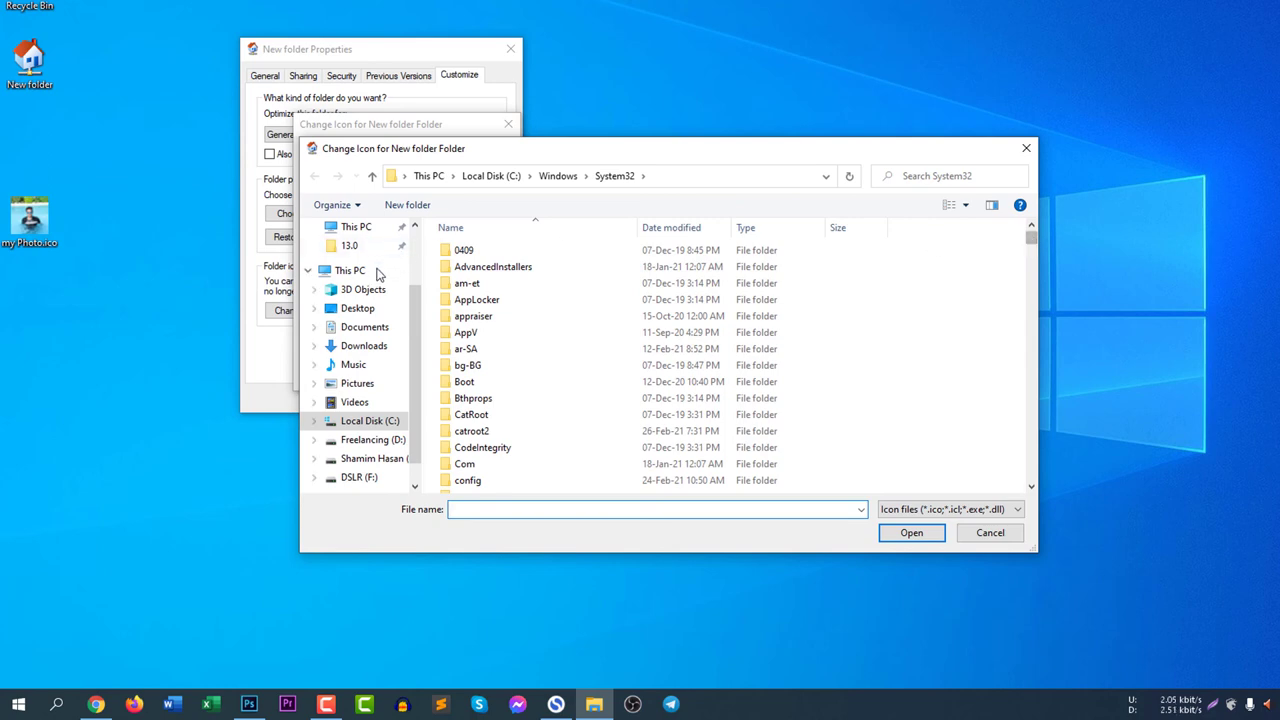
Step: Pick my Photo.ico from the Desktop as New folder's icon, apply it and close Properties
{"action": "left_click", "coordinate": [358, 309]}
{"action": "left_click", "coordinate": [651, 262]}
{"action": "left_click", "coordinate": [911, 532]}
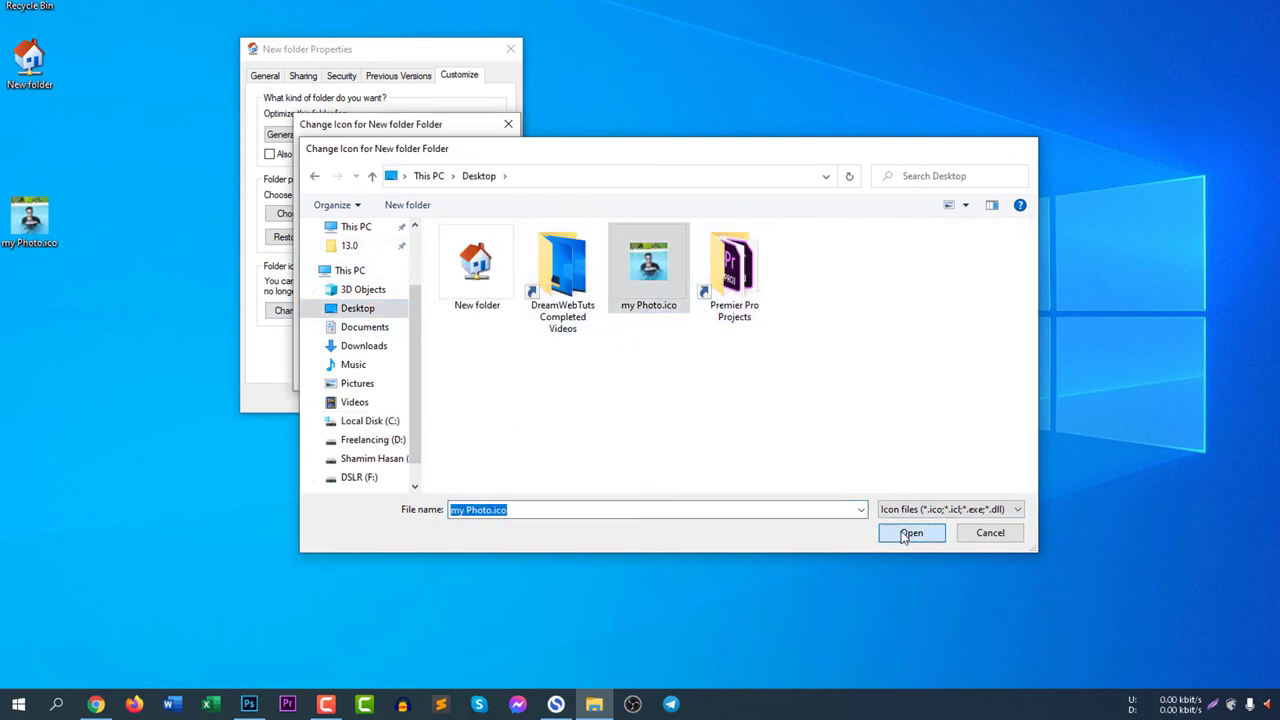
{"action": "left_click", "coordinate": [418, 375]}
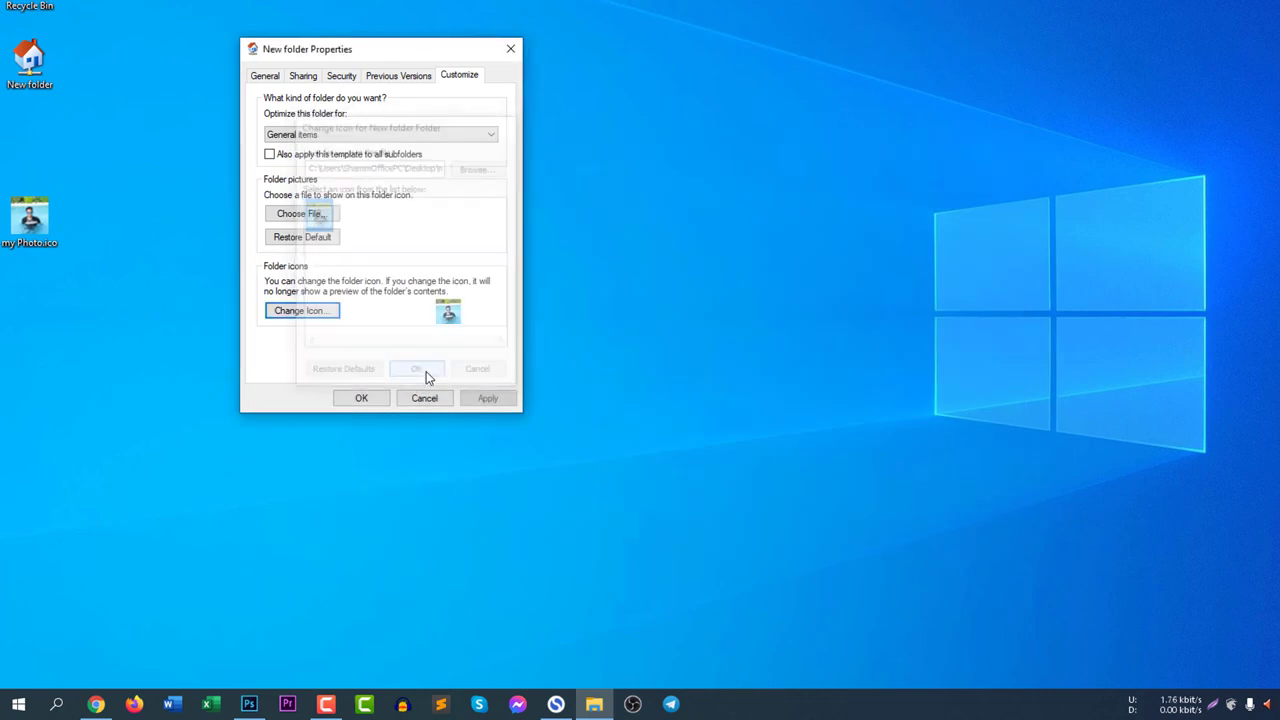
{"action": "left_click", "coordinate": [494, 400]}
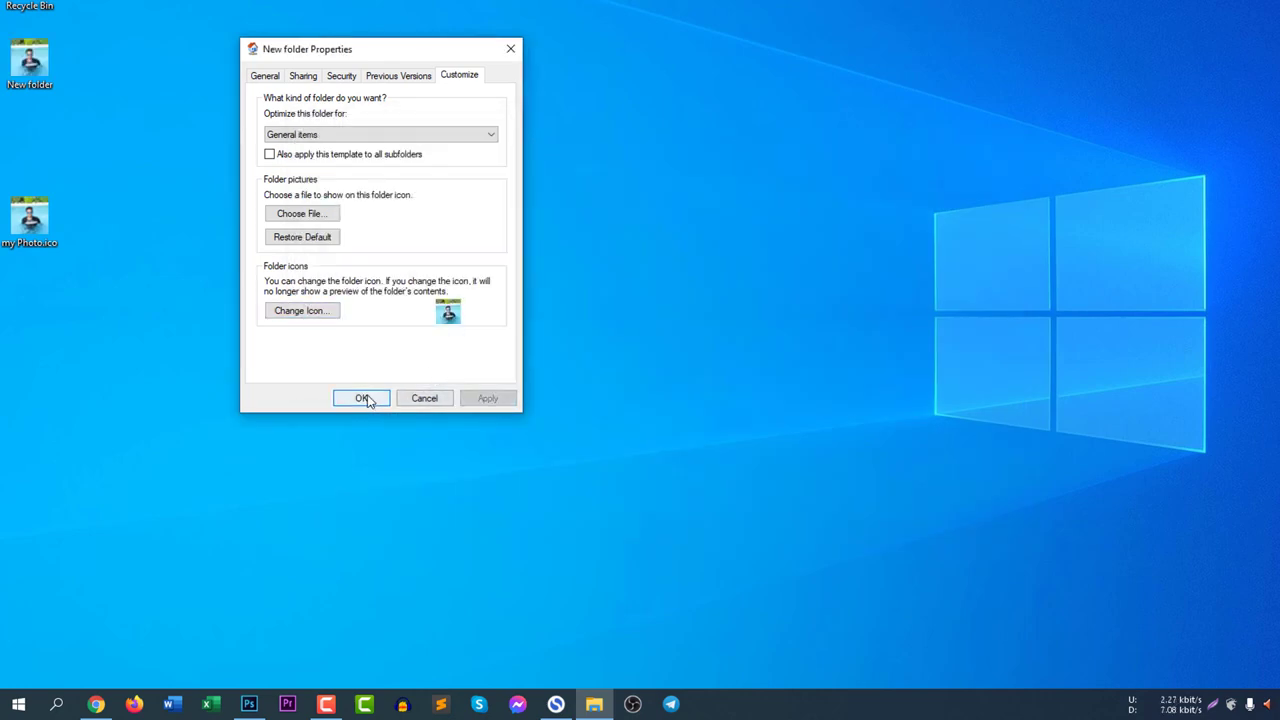
{"action": "left_click", "coordinate": [363, 398]}
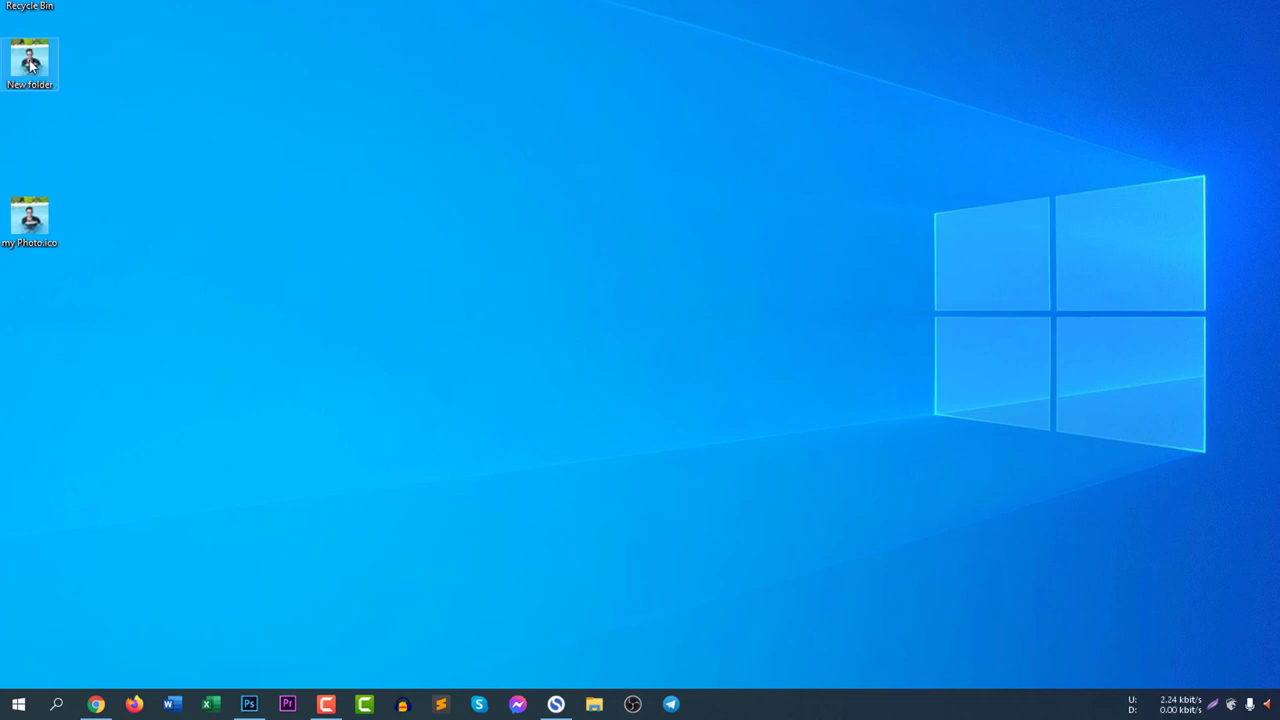